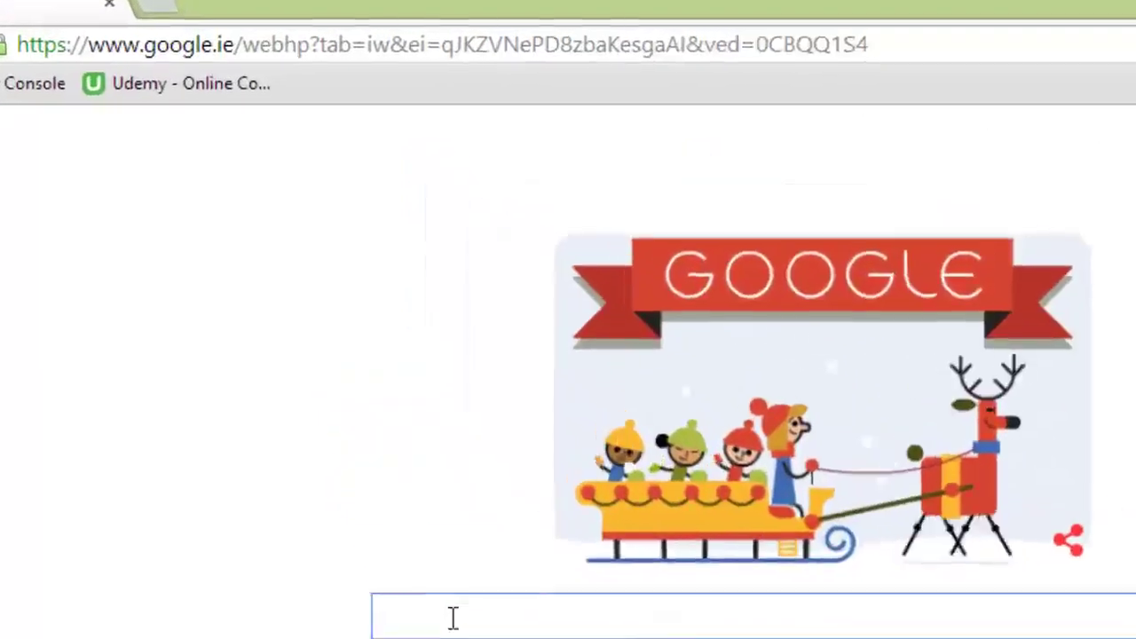
Search Google for "high saturation photograph" and show the image results
type("high s")
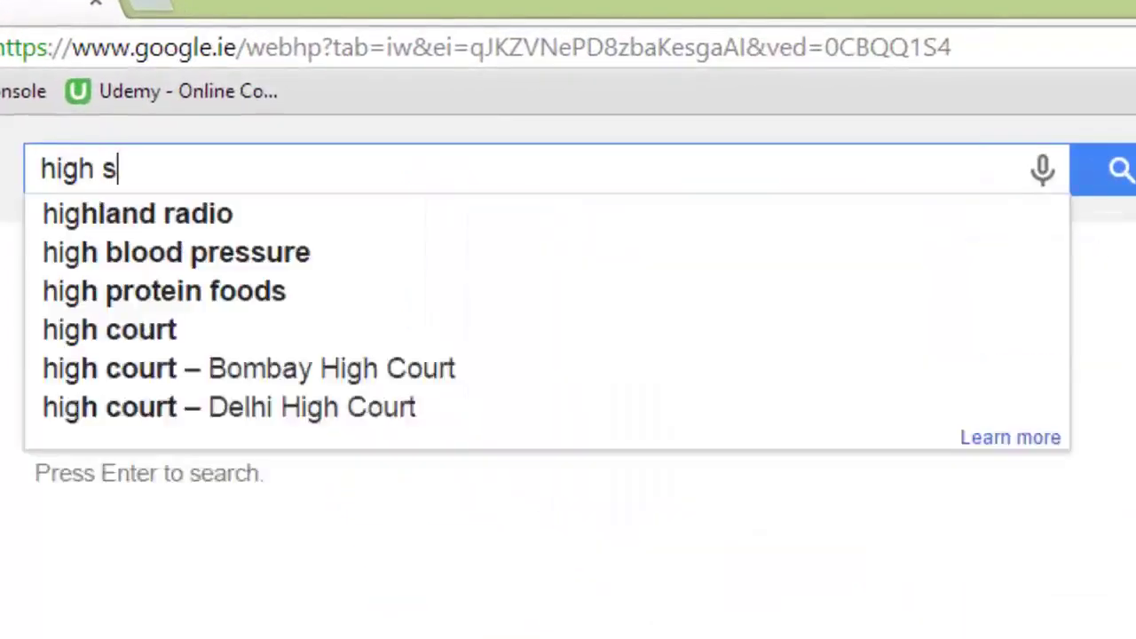
type("aturation ph")
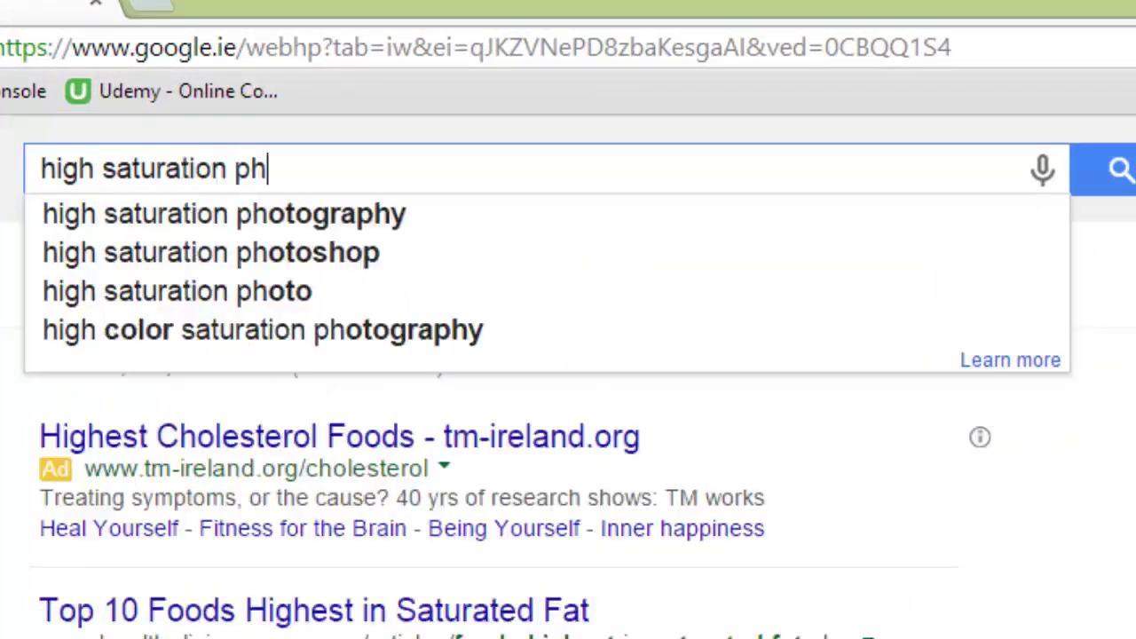
type("ot")
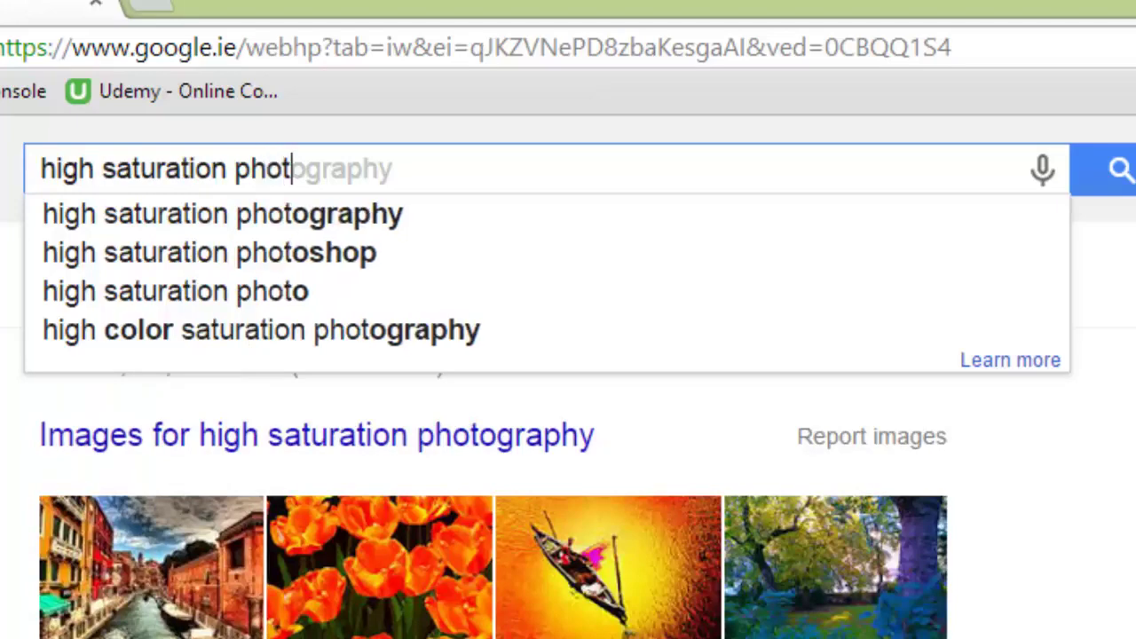
type("ograph")
key("Return")
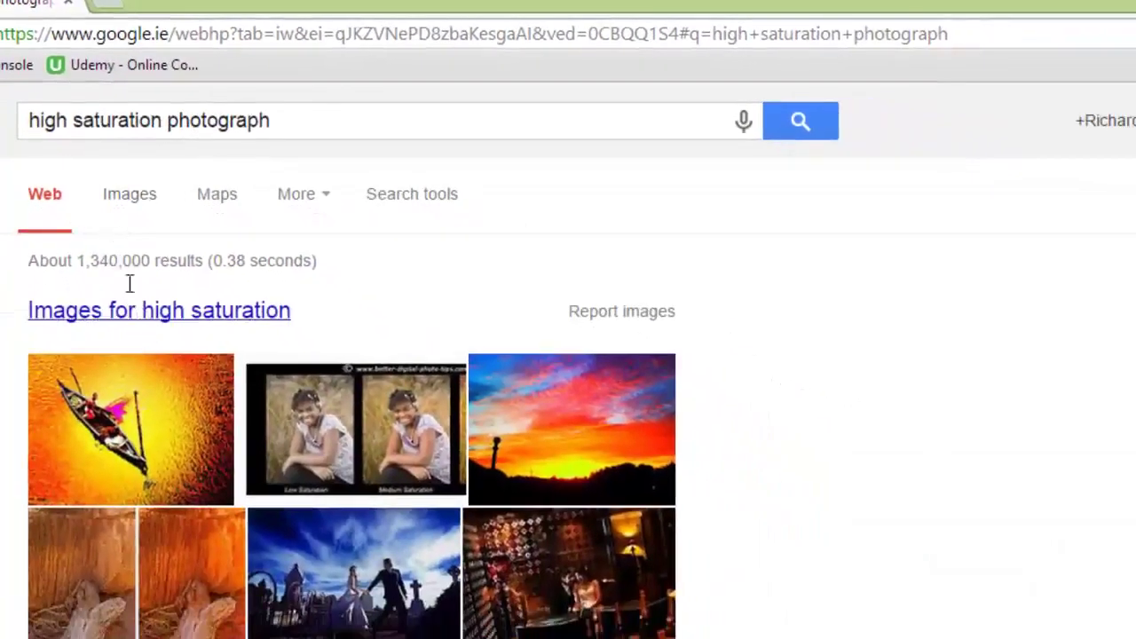
left_click(118, 204)
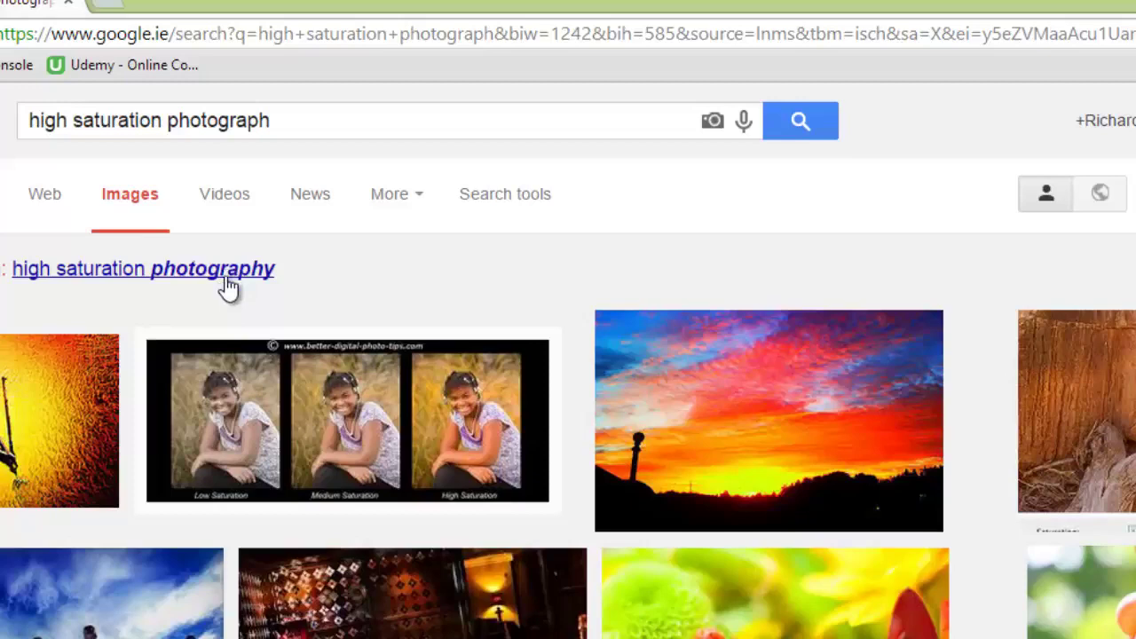
Examine the preview of the image comparing low, medium and high saturation portraits
scroll(229, 285, "down", 3)
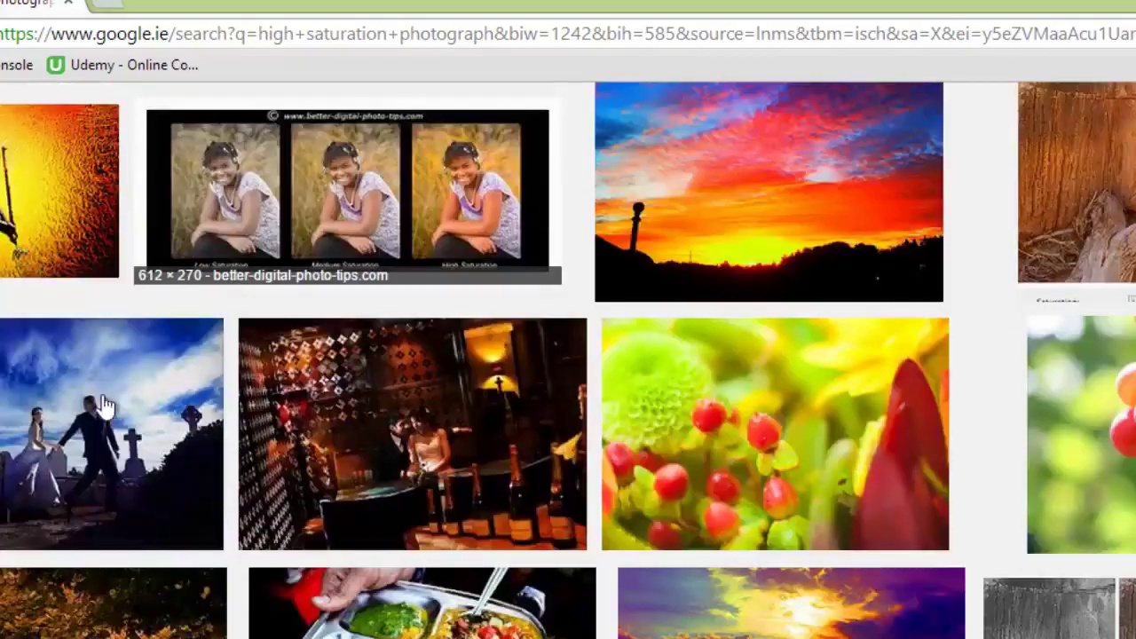
left_click(298, 185)
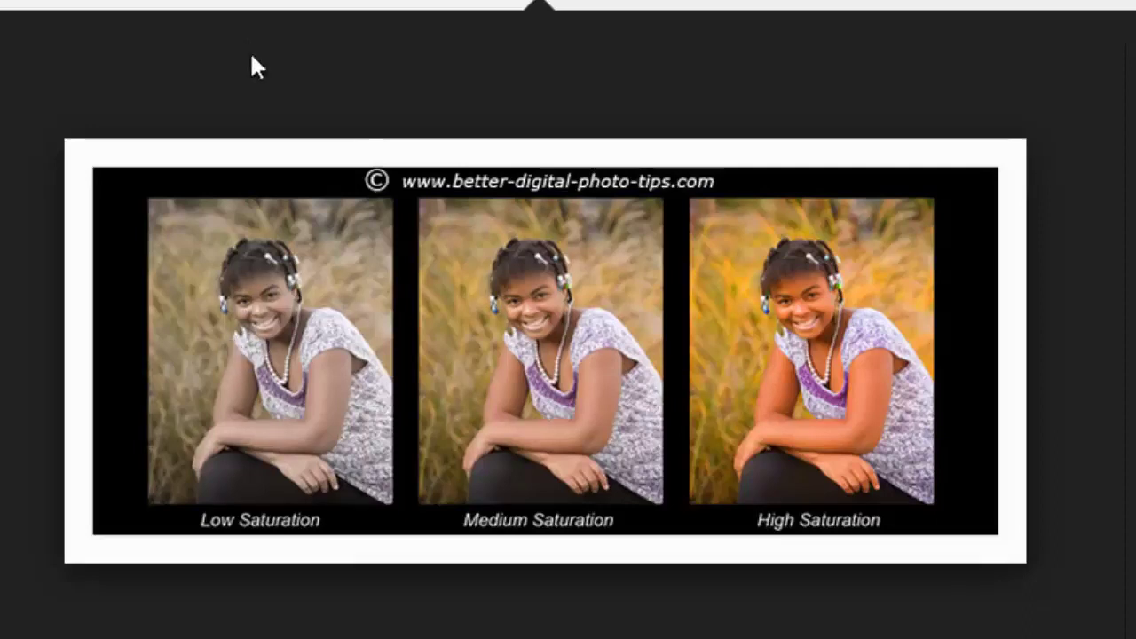
scroll(258, 70, "up", 5)
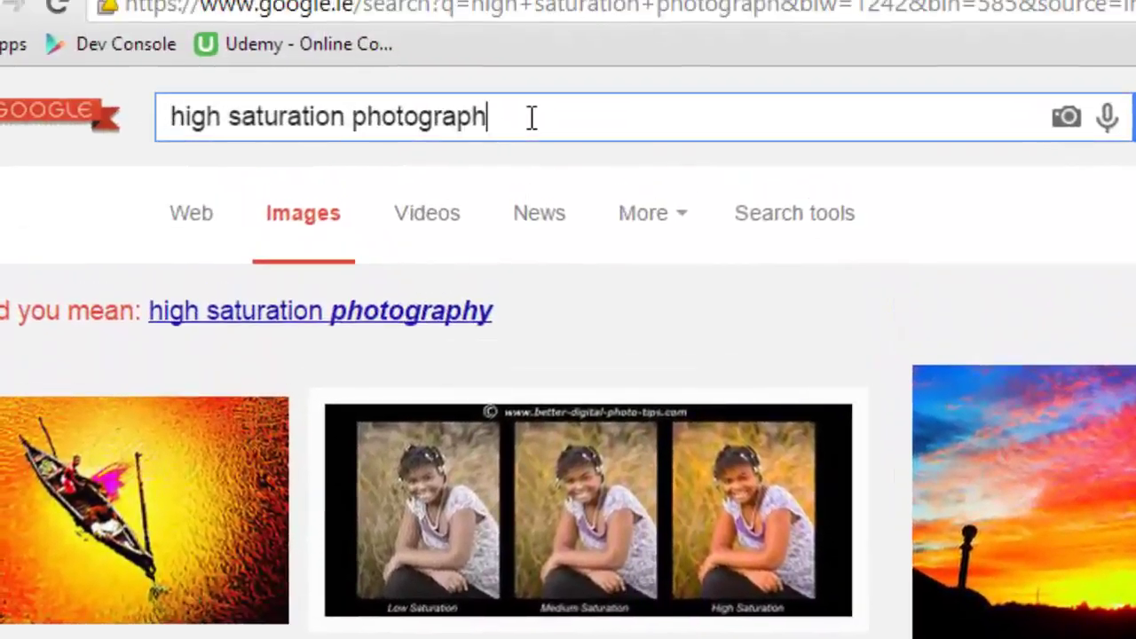
Change the image search to "high saturation photography" and copy the enlarged canal street photo
type("y")
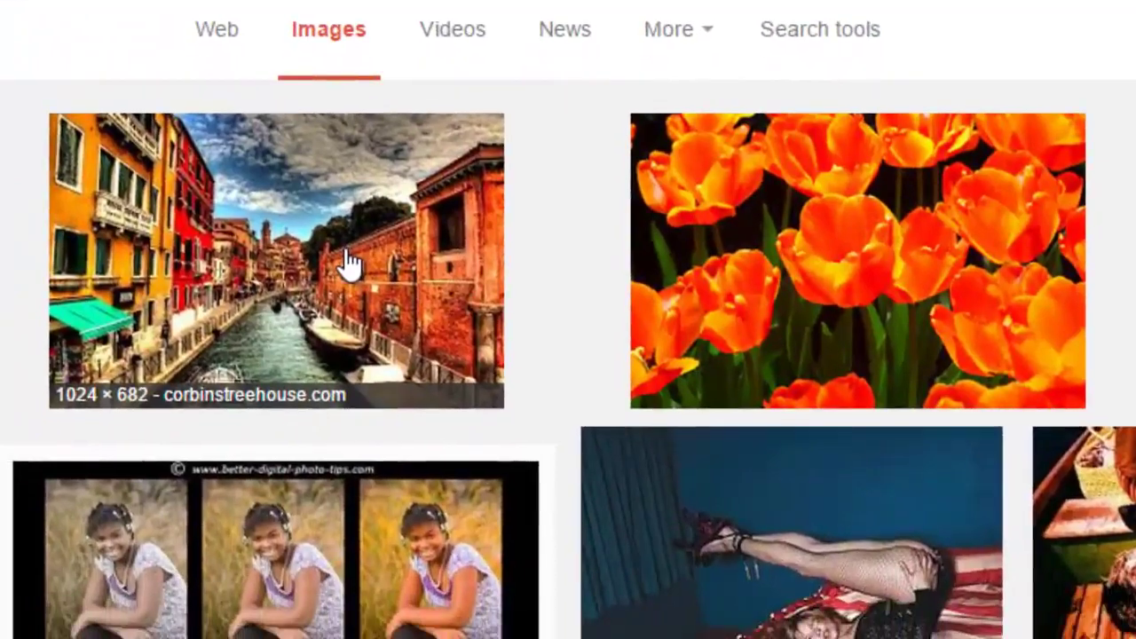
left_click(351, 265)
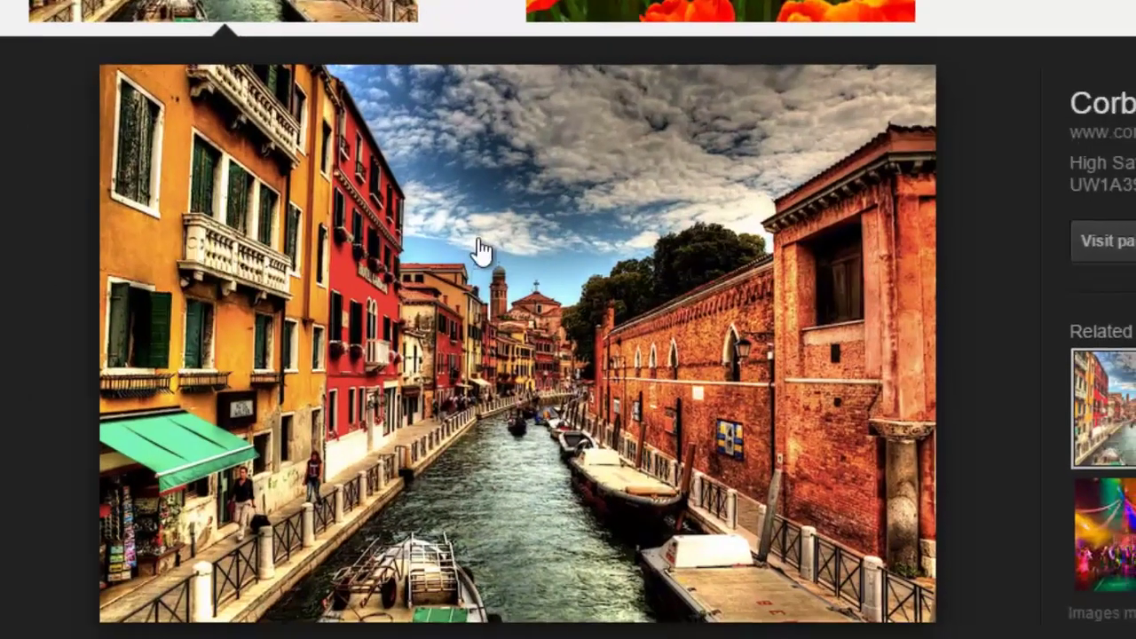
right_click(481, 252)
left_click(560, 479)
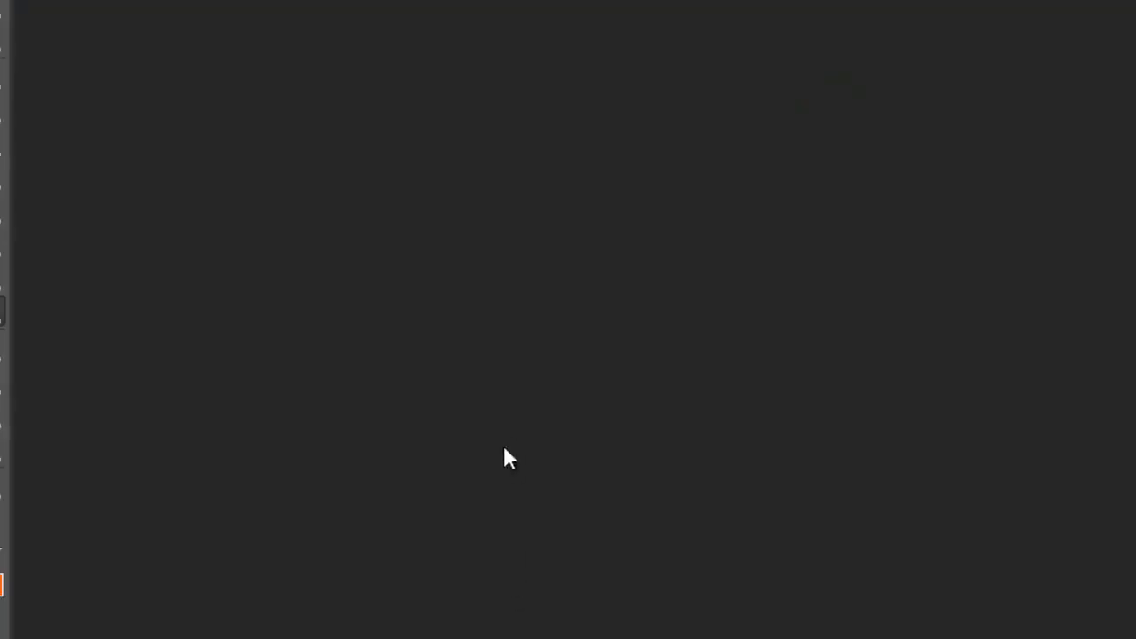
Create a 1024 × 682 pixel document in Photoshop using the Clipboard preset and paste the copied canal photo into it
key("ctrl+n")
key("Return")
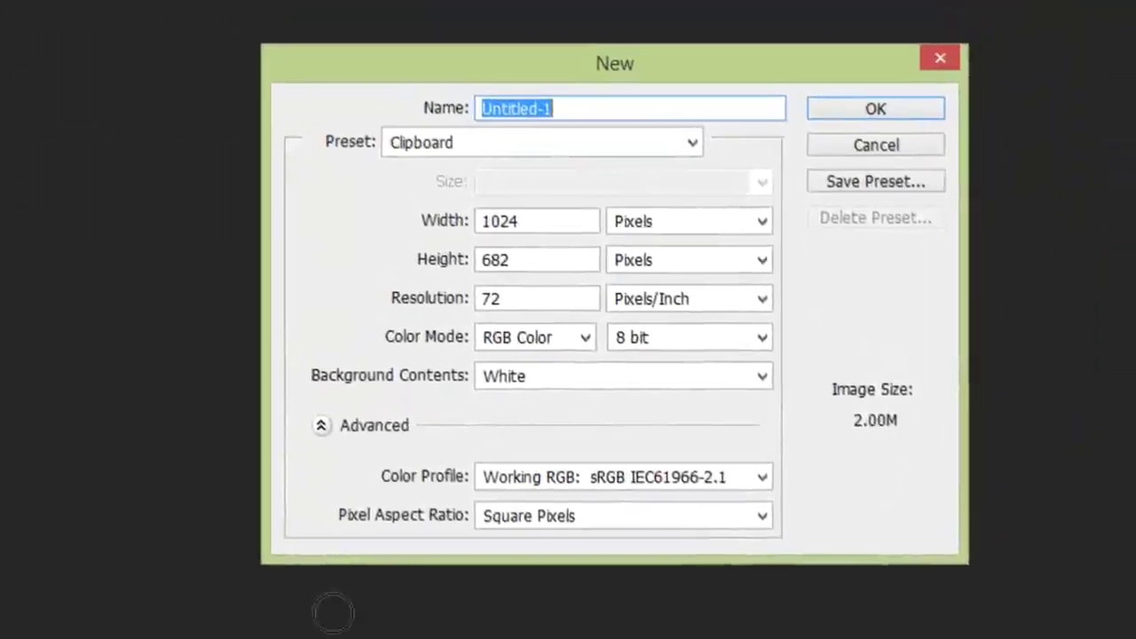
key("ctrl+v")
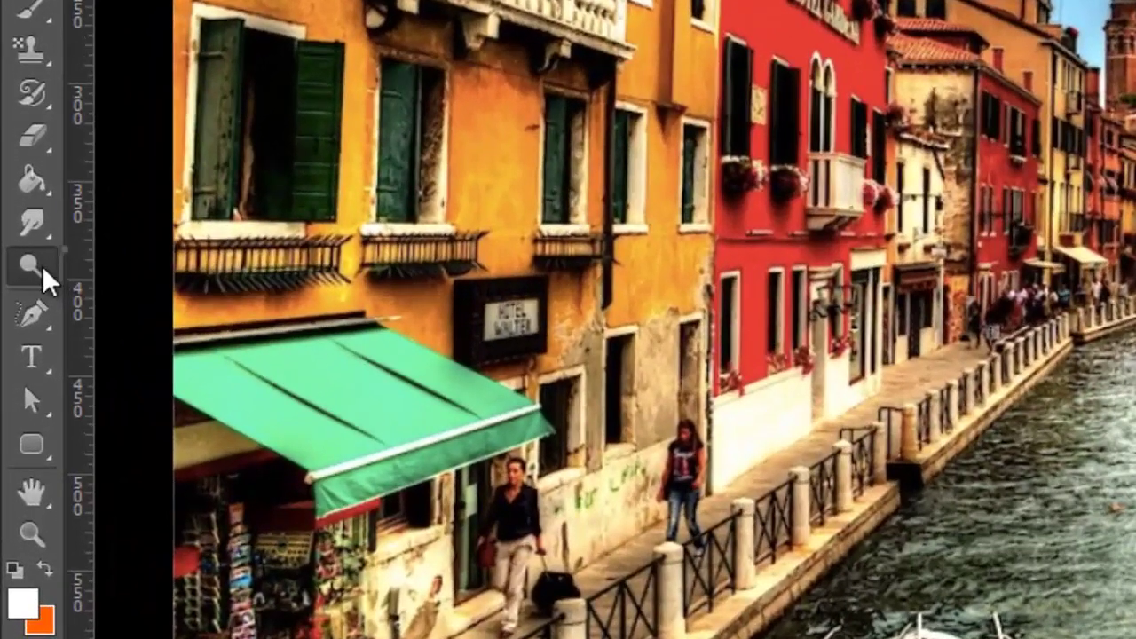
Activate the Sponge tool and check its brush size, hardness and preset options
left_click_drag(42, 265, 116, 322)
left_click(181, 81)
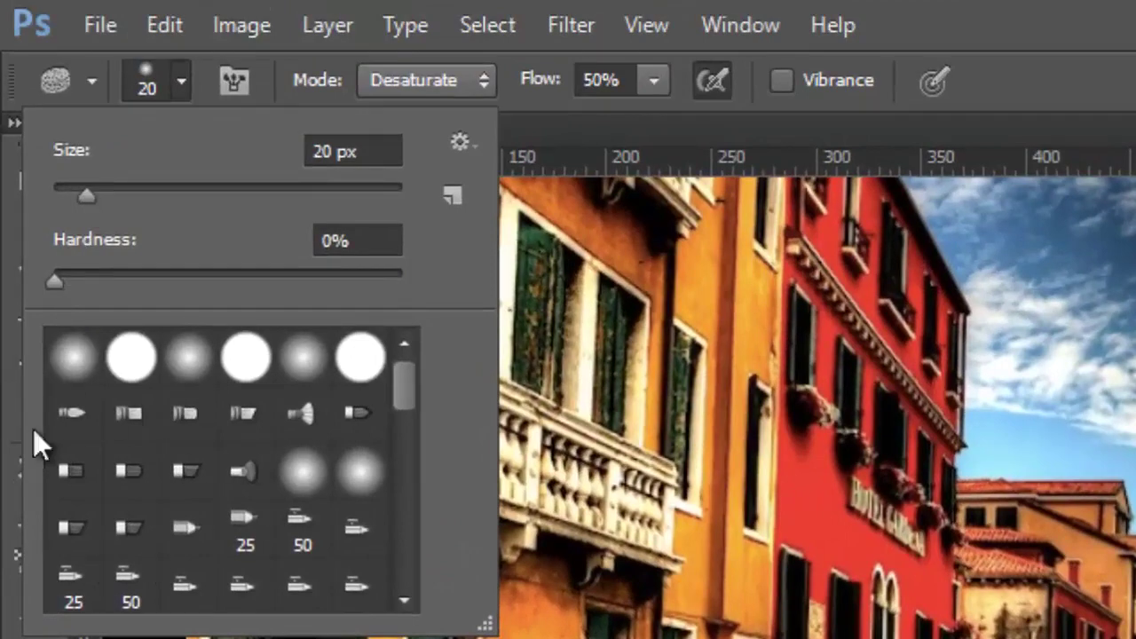
left_click(126, 88)
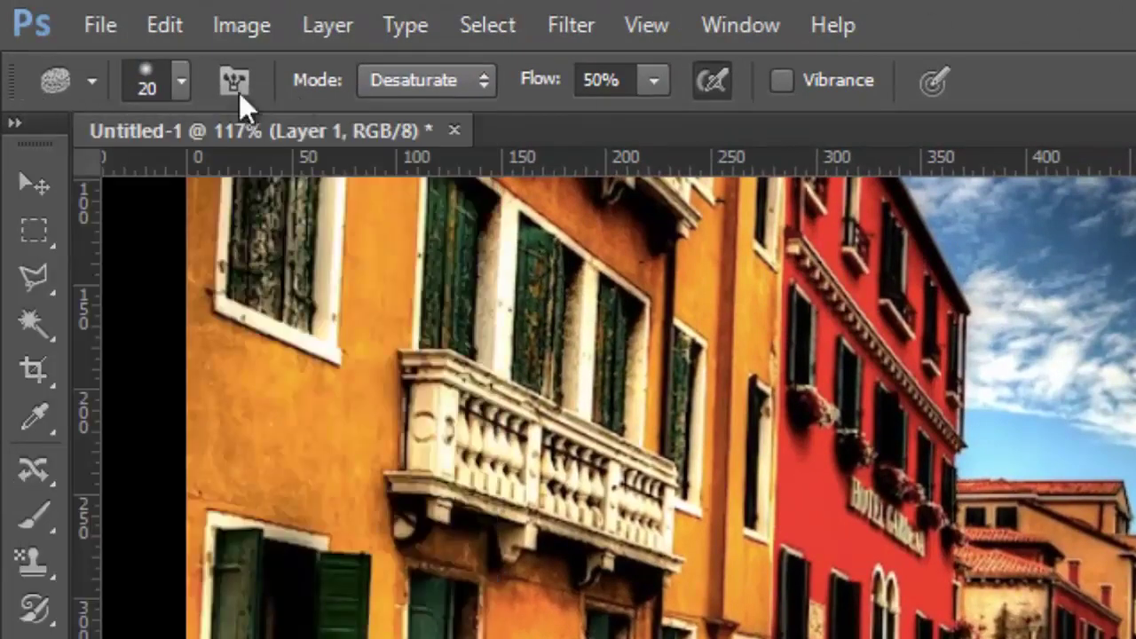
Try the Sponge tool's Saturate mode and return it to Desaturate
left_click(452, 85)
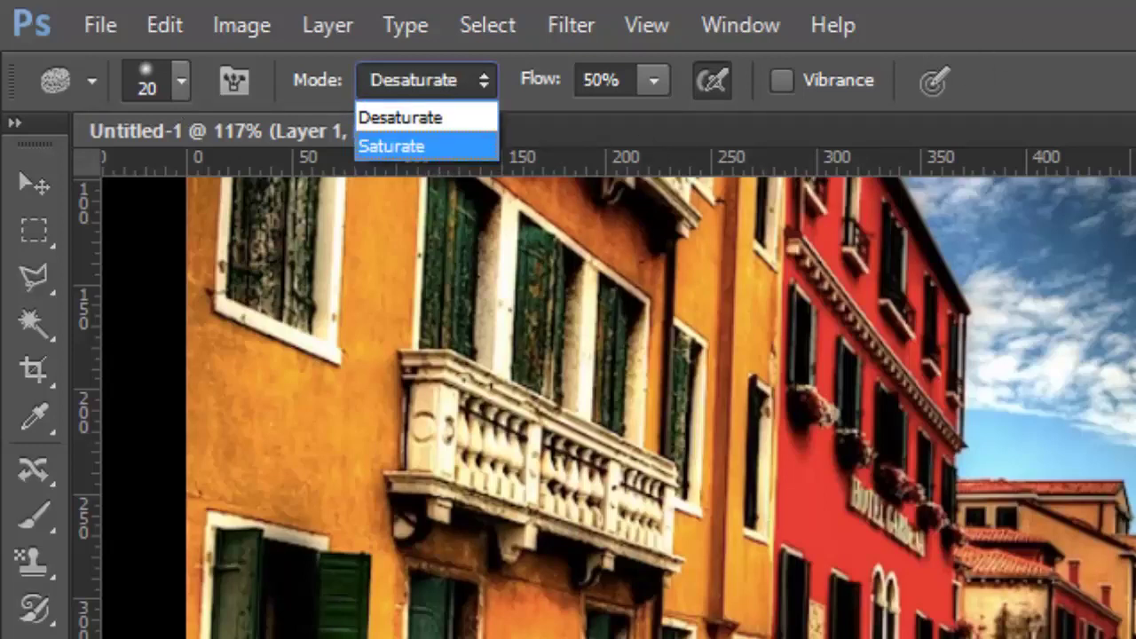
left_click(433, 121)
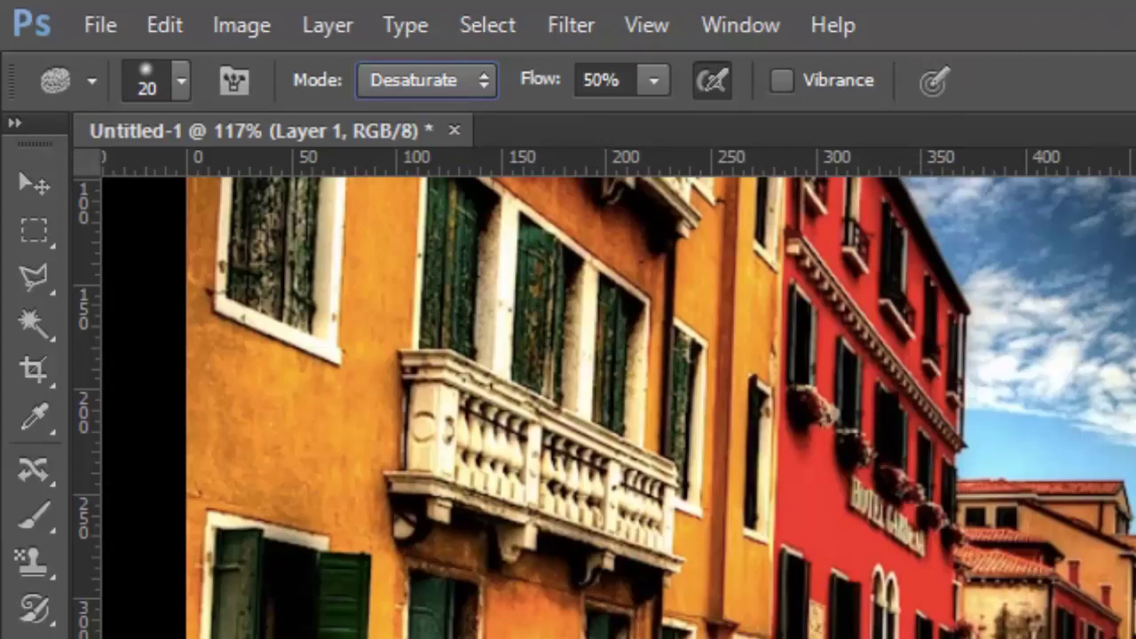
key("Down")
key("alt")
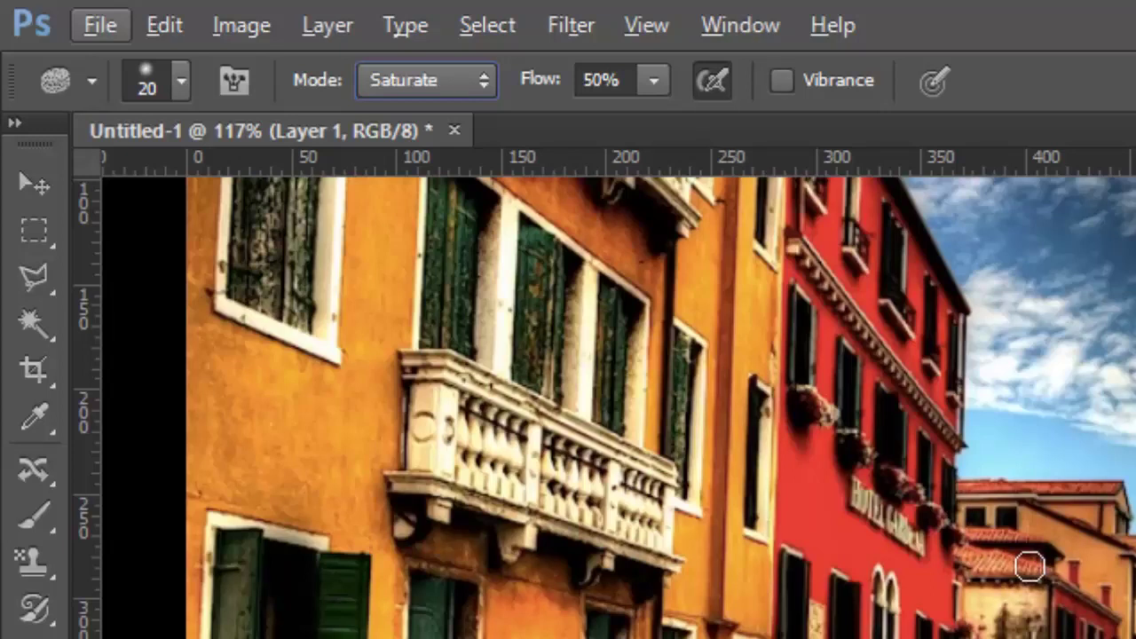
left_click(436, 85)
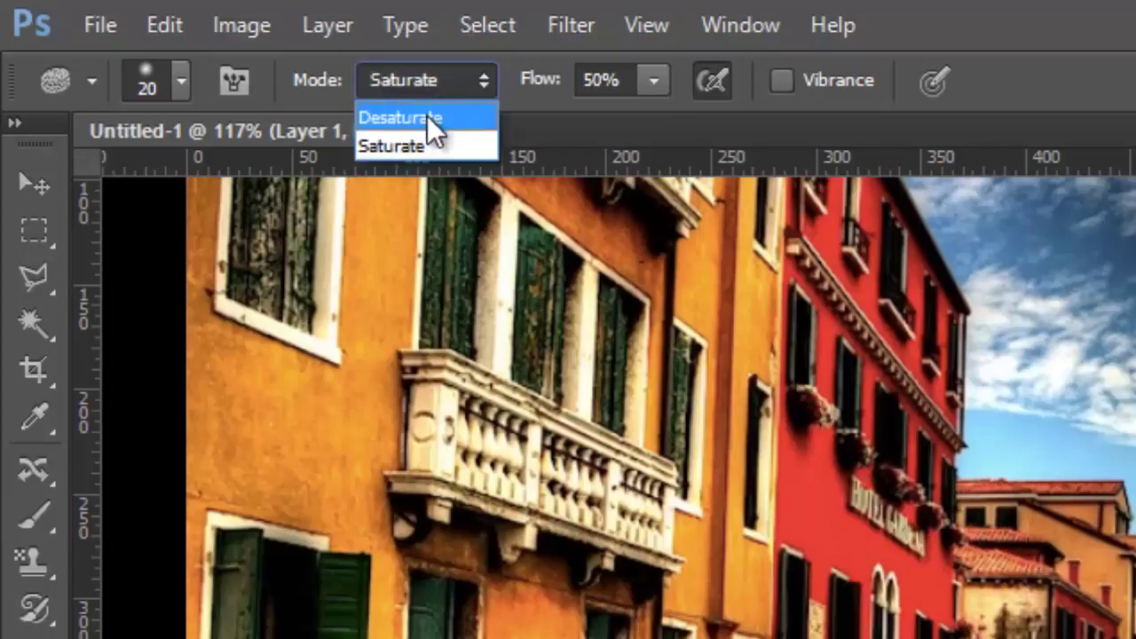
left_click(436, 119)
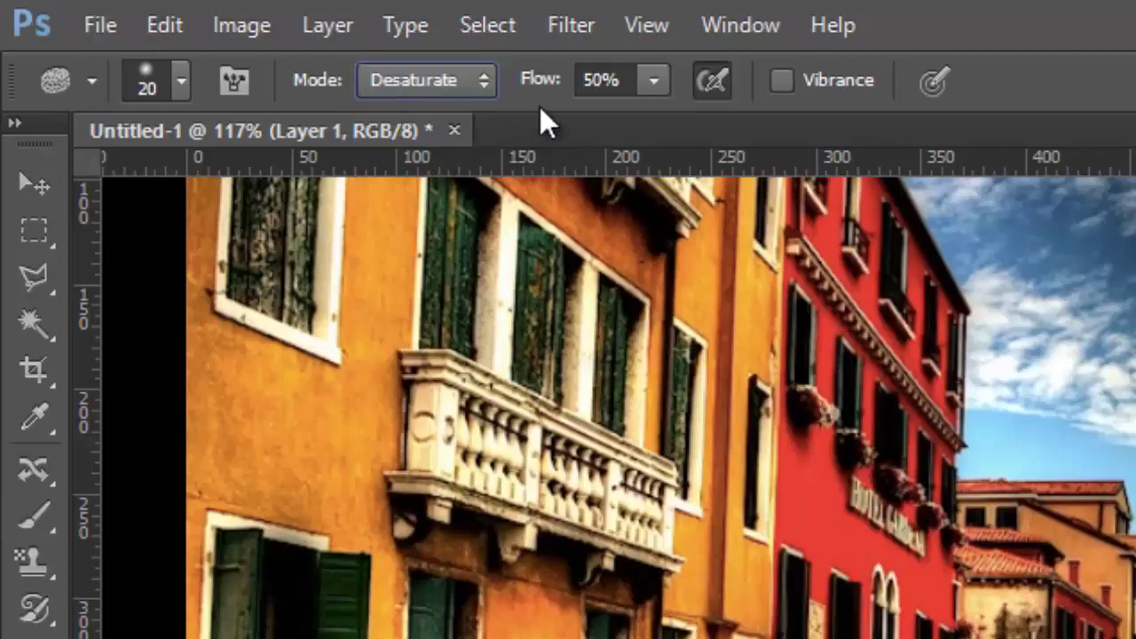
Set the Sponge tool's flow to 20% and enlarge its brush to 250 px
left_click(650, 81)
left_click_drag(655, 115, 599, 123)
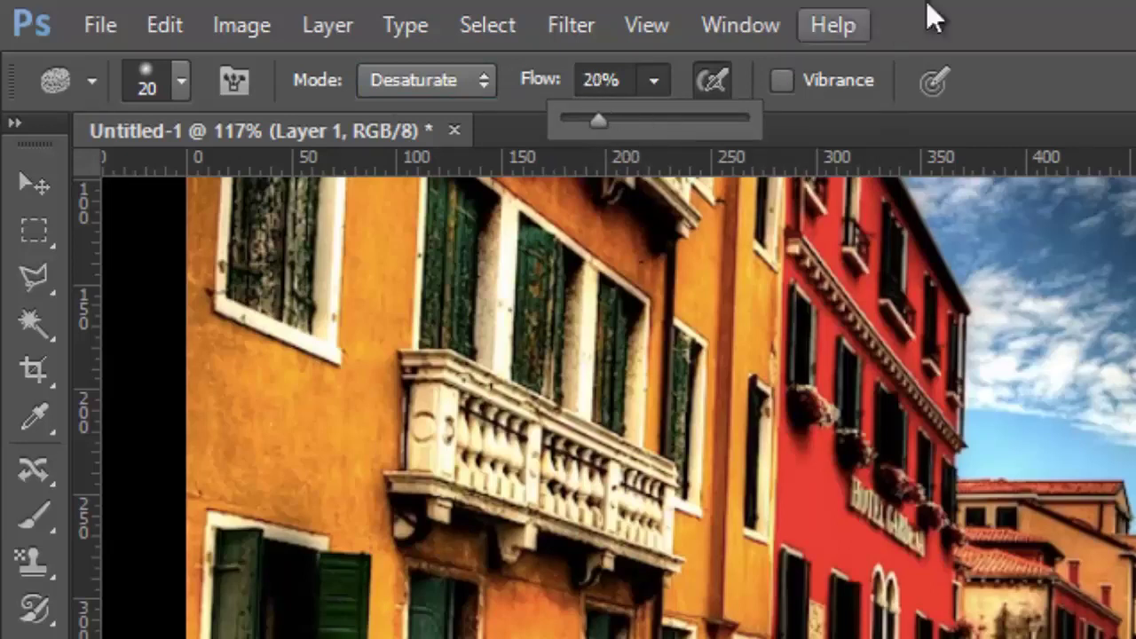
scroll(551, 492, "down", 2)
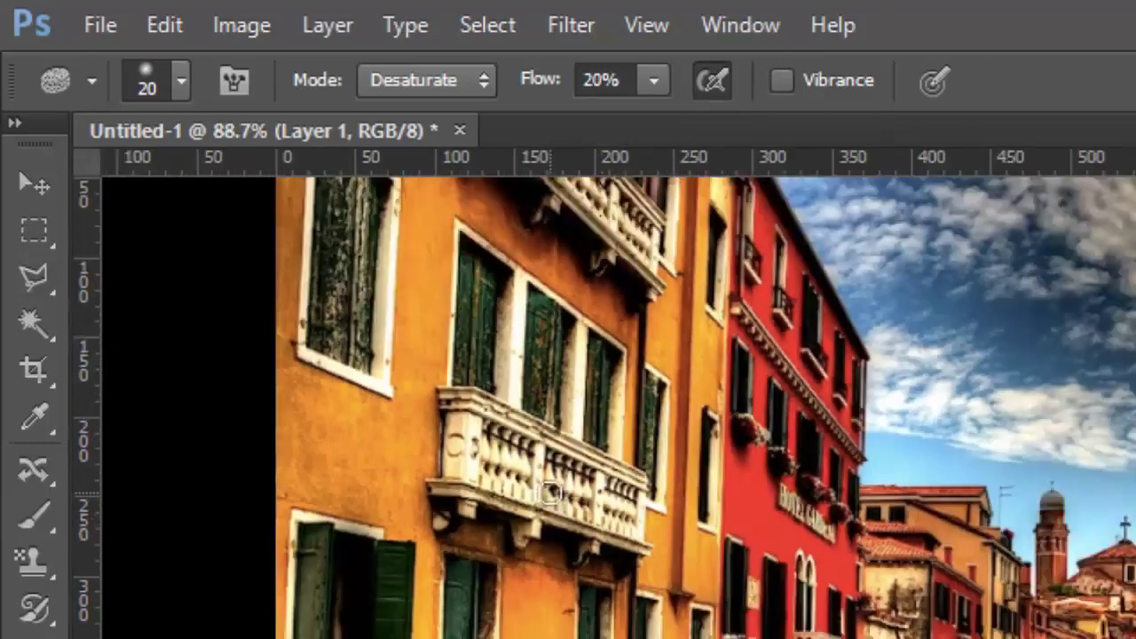
scroll(550, 493, "down", 2)
scroll(422, 535, "up", 1)
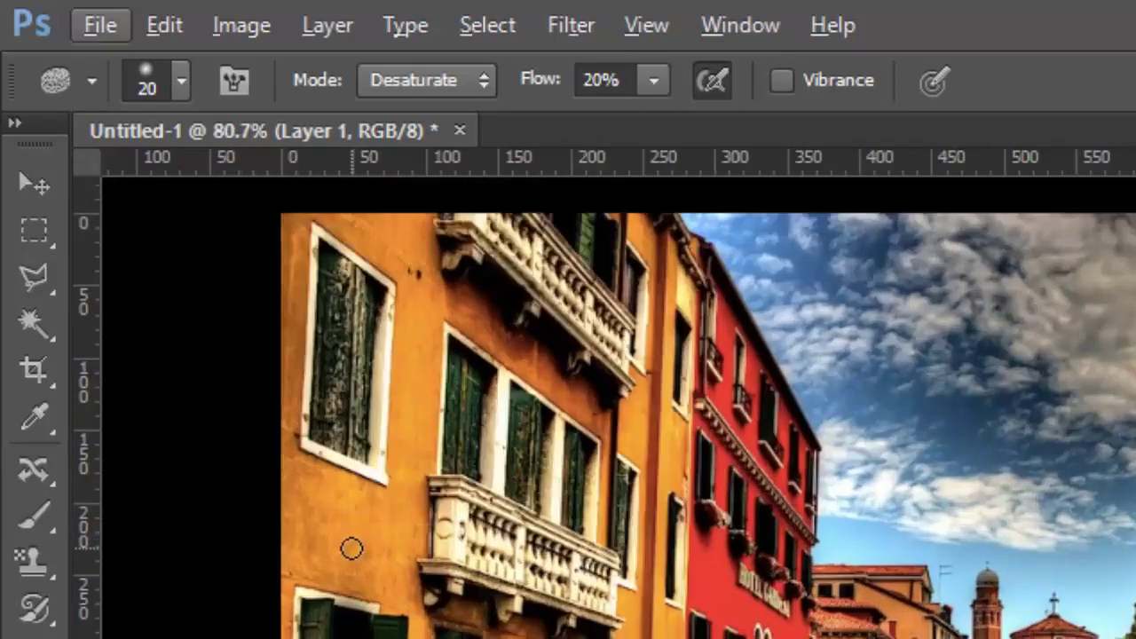
key("bracketright")
key("bracketright")
key("bracketright")
key("bracketright")
key("bracketright")
key("bracketright")
key("bracketright")
key("bracketright")
key("bracketright")
key("bracketright")
key("bracketright")
key("bracketright")
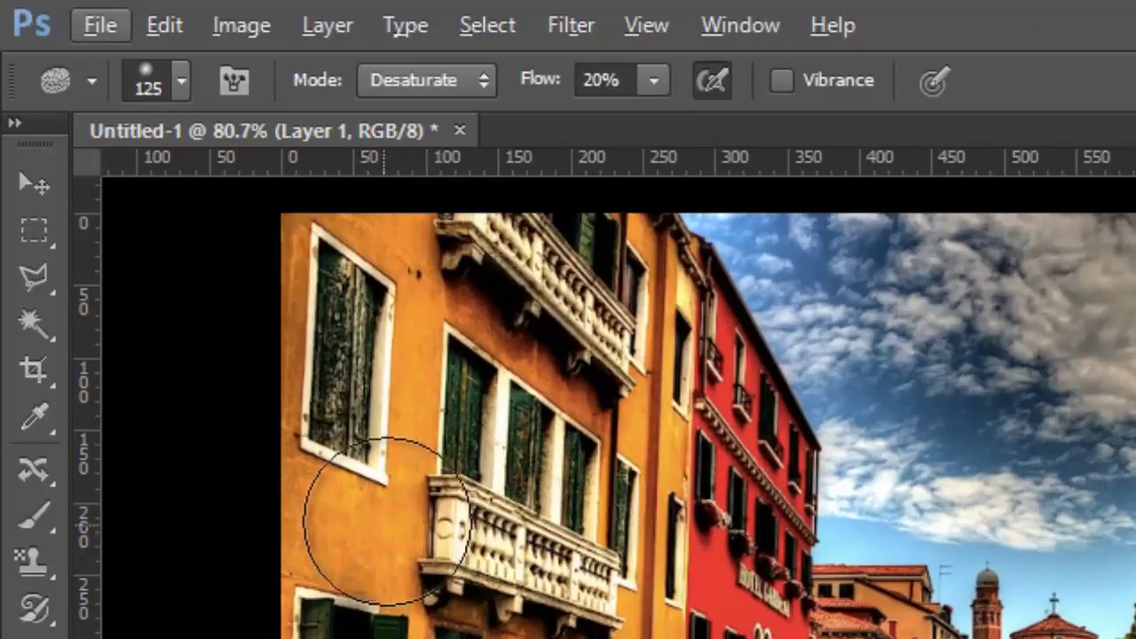
key("bracketright")
key("bracketright")
key("bracketright")
key("bracketright")
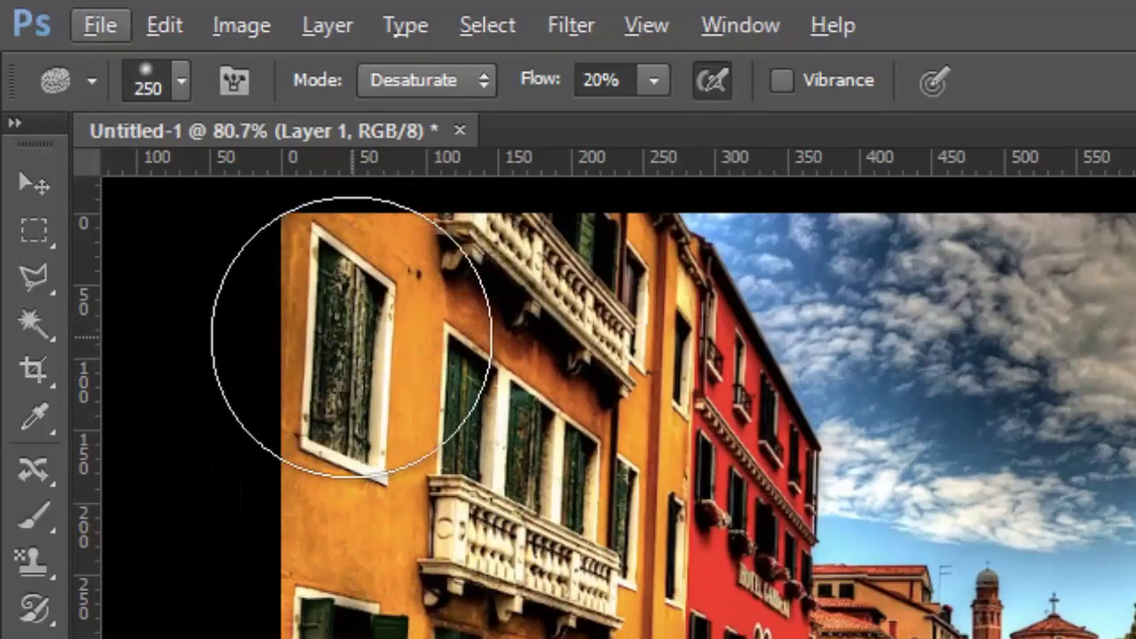
key("alt")
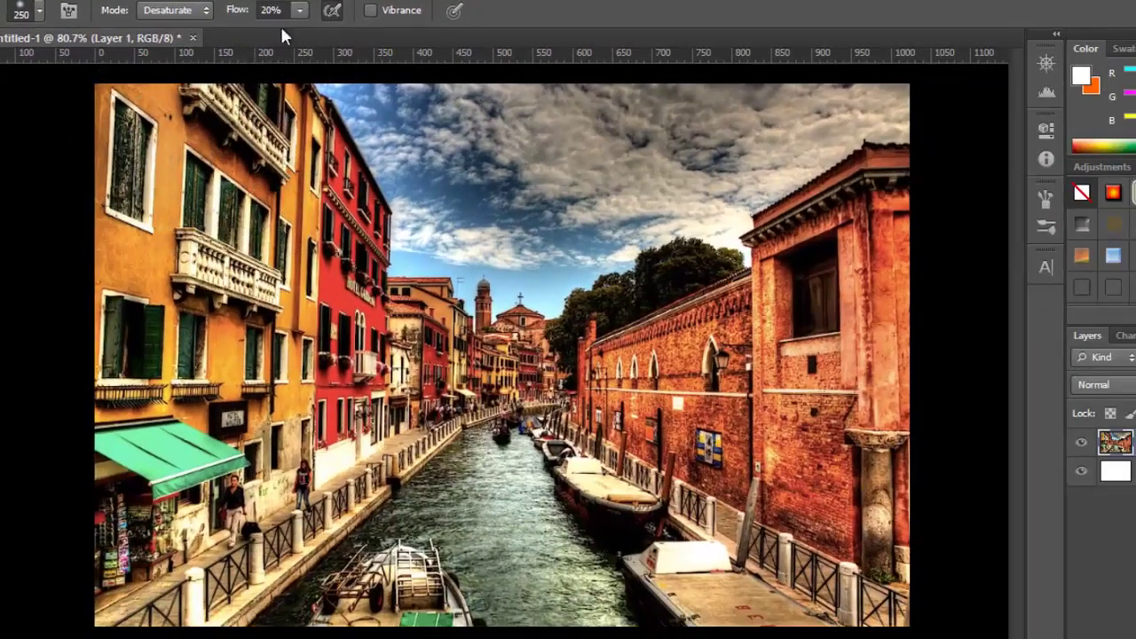
Raise the Sponge tool's flow to 61%
scroll(167, 135, "up", 1)
scroll(167, 134, "up", 1)
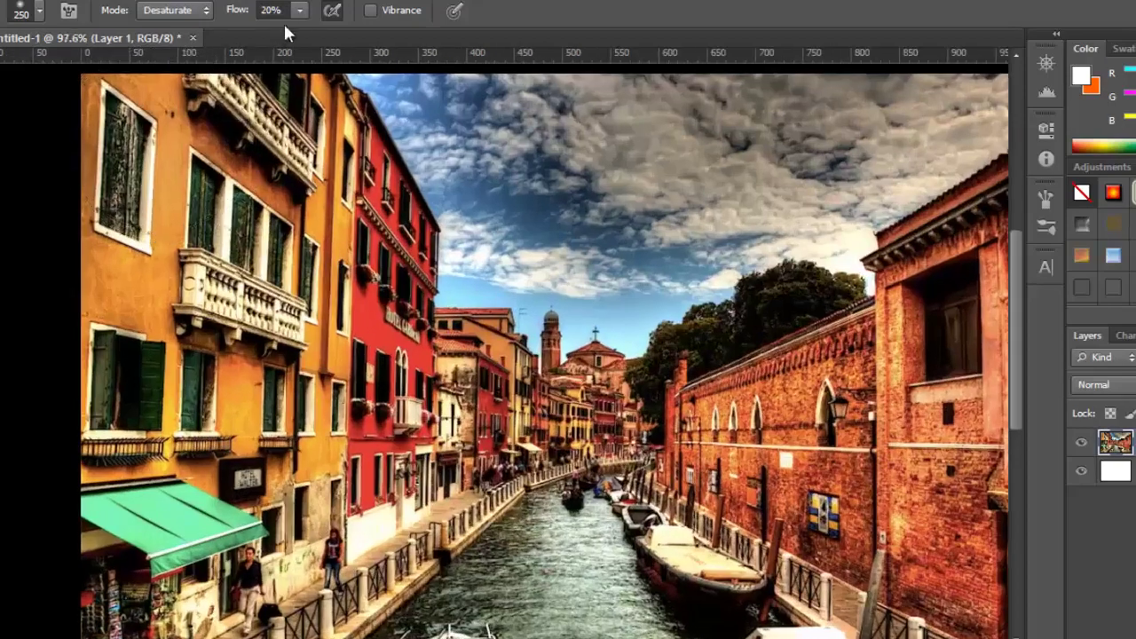
left_click_drag(313, 41, 337, 46)
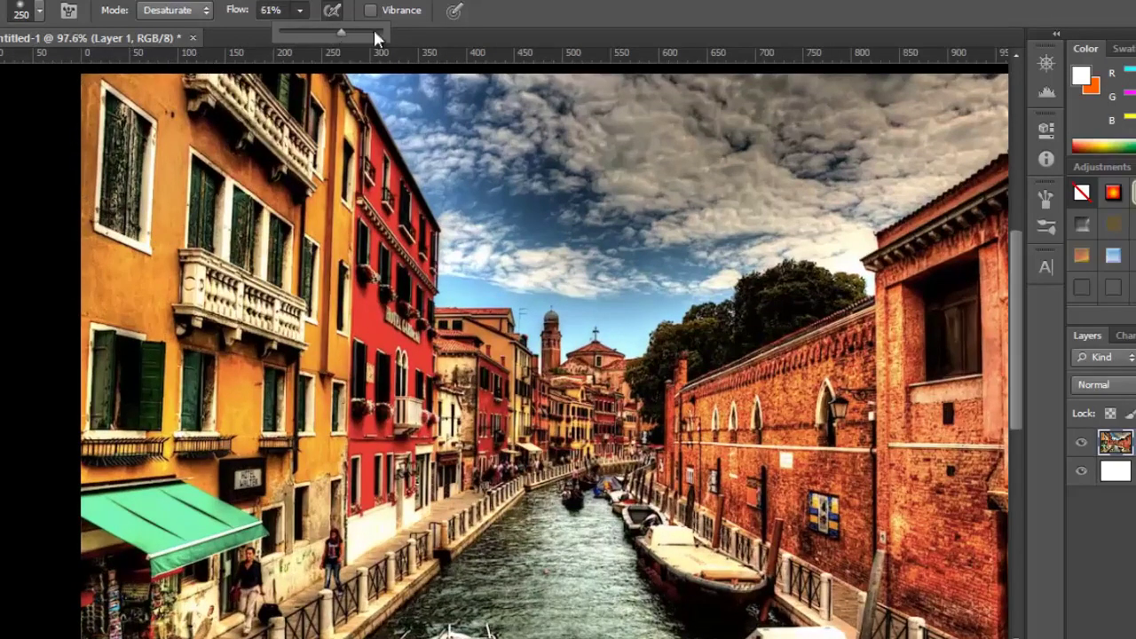
scroll(185, 197, "up", 2)
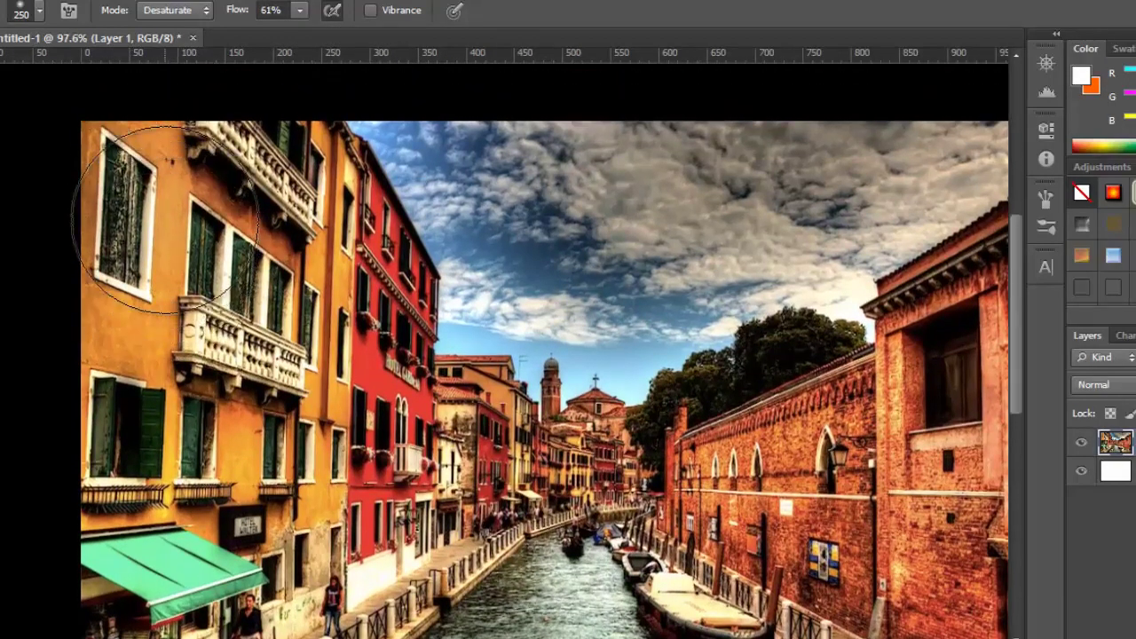
left_click(331, 11)
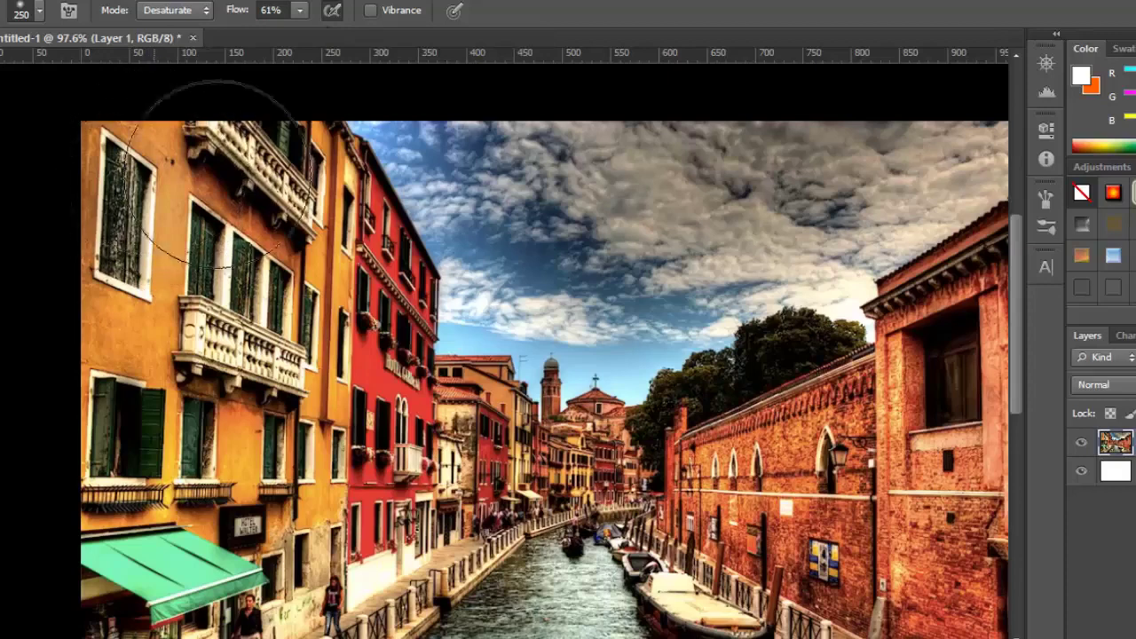
mouse_move(131, 383)
left_mouse_down()
mouse_move(136, 504)
mouse_move(450, 418)
mouse_move(317, 475)
mouse_move(367, 294)
left_mouse_up()
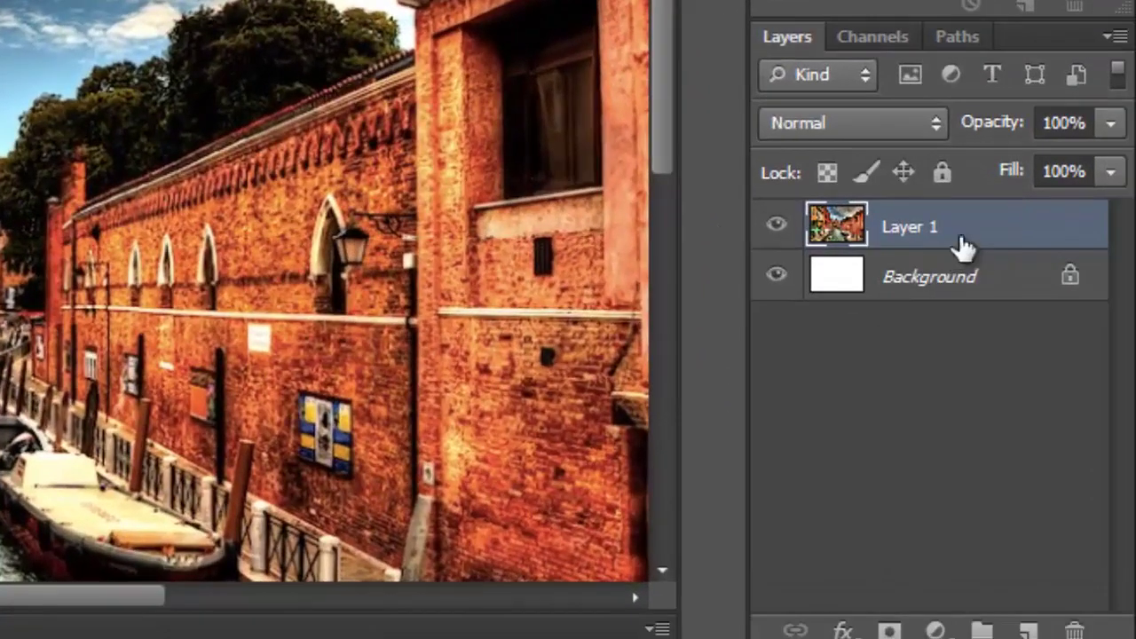
Duplicate Layer 1 and make the original Layer 1 the active layer
right_click(1034, 309)
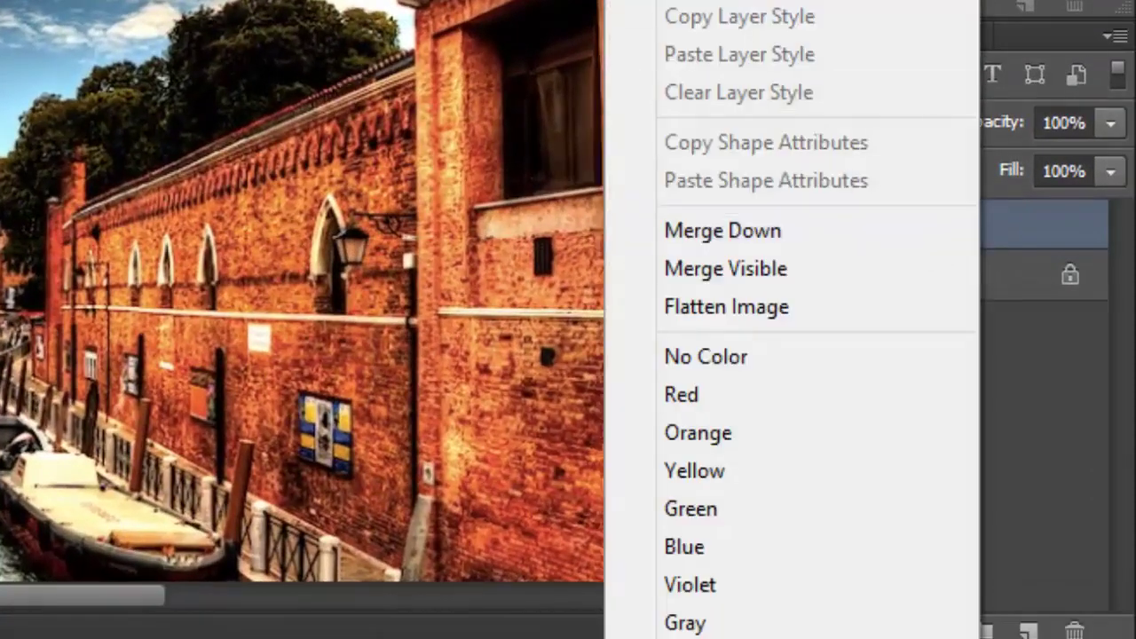
left_click(710, 1)
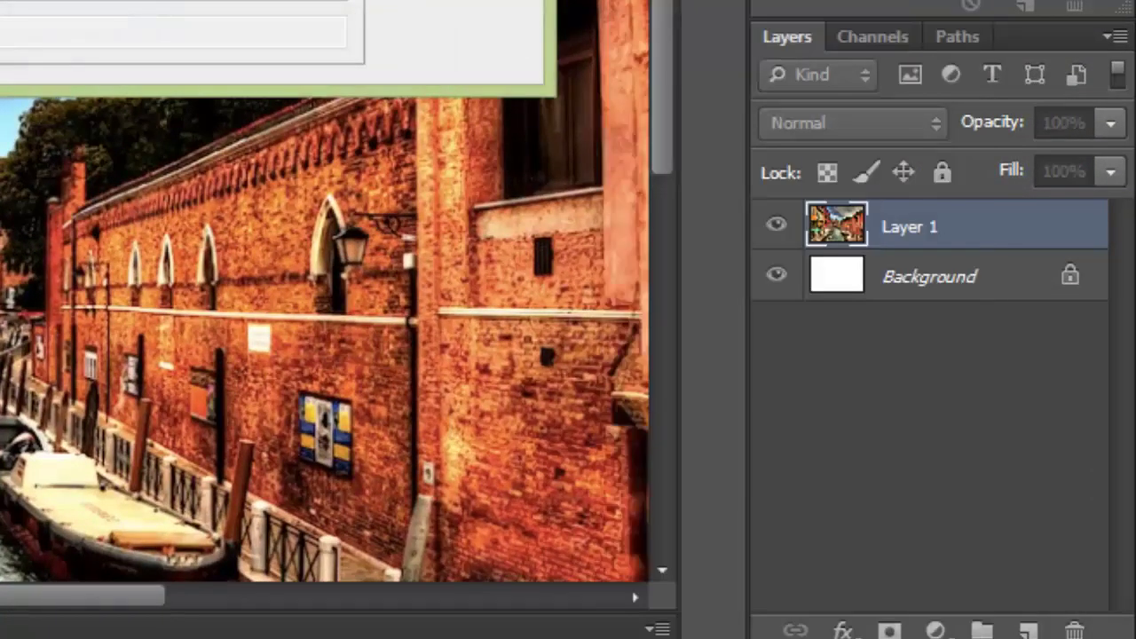
left_click(459, 0)
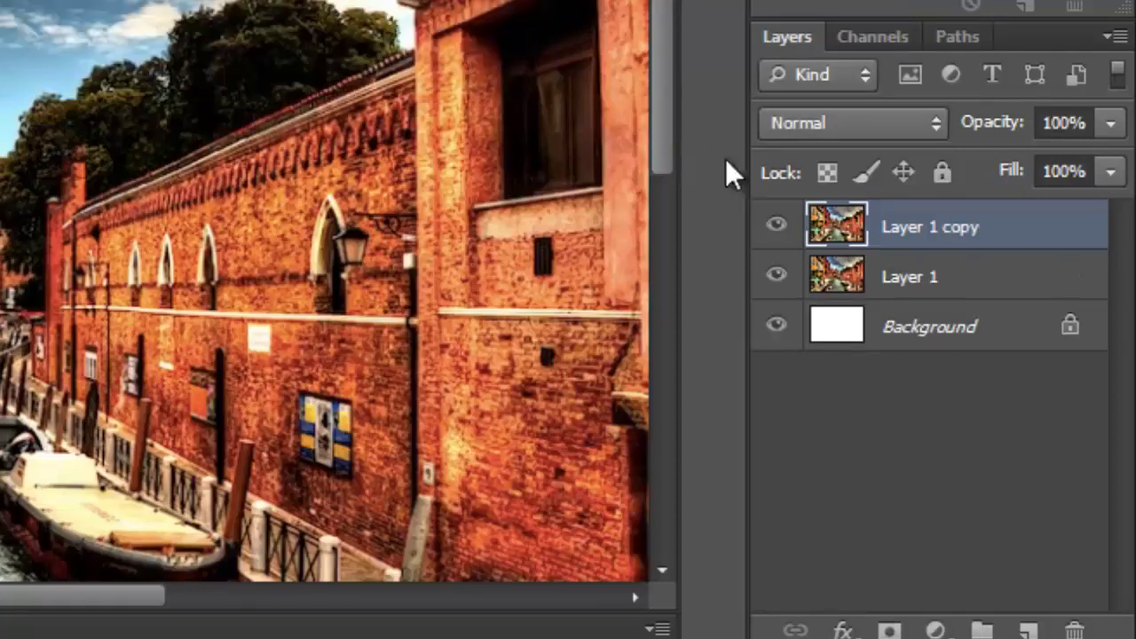
left_click(925, 288)
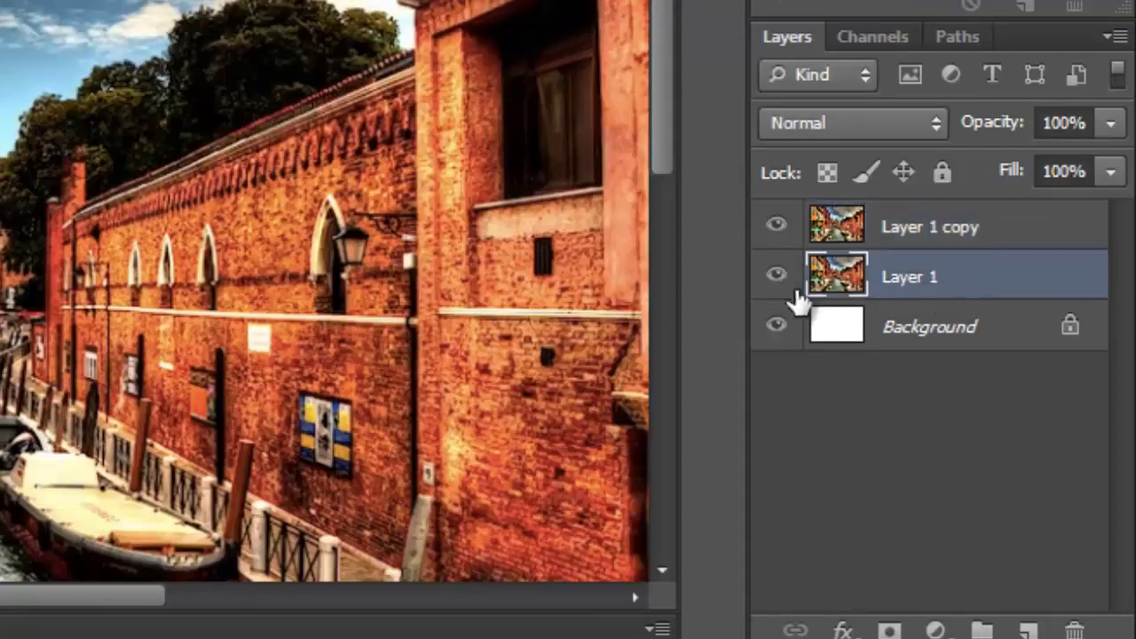
Make Layer 1 copy the active layer and desaturate the red and orange buildings and the brick building at the canal's edge
left_click(932, 236)
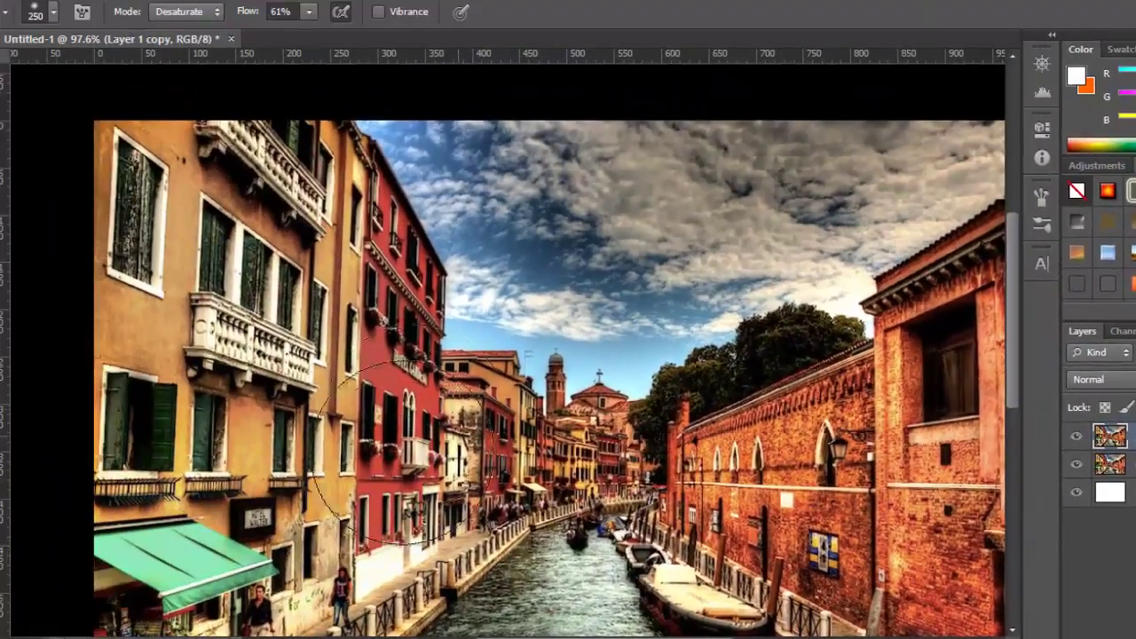
scroll(564, 457, "down", 3)
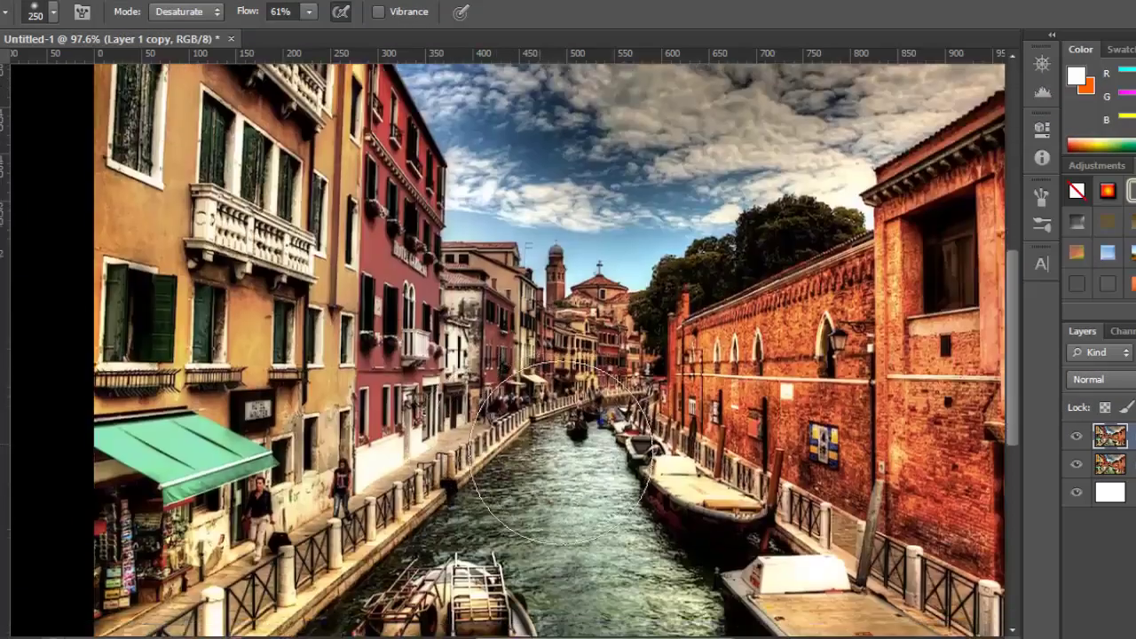
scroll(560, 452, "down", 1)
scroll(564, 454, "down", 2)
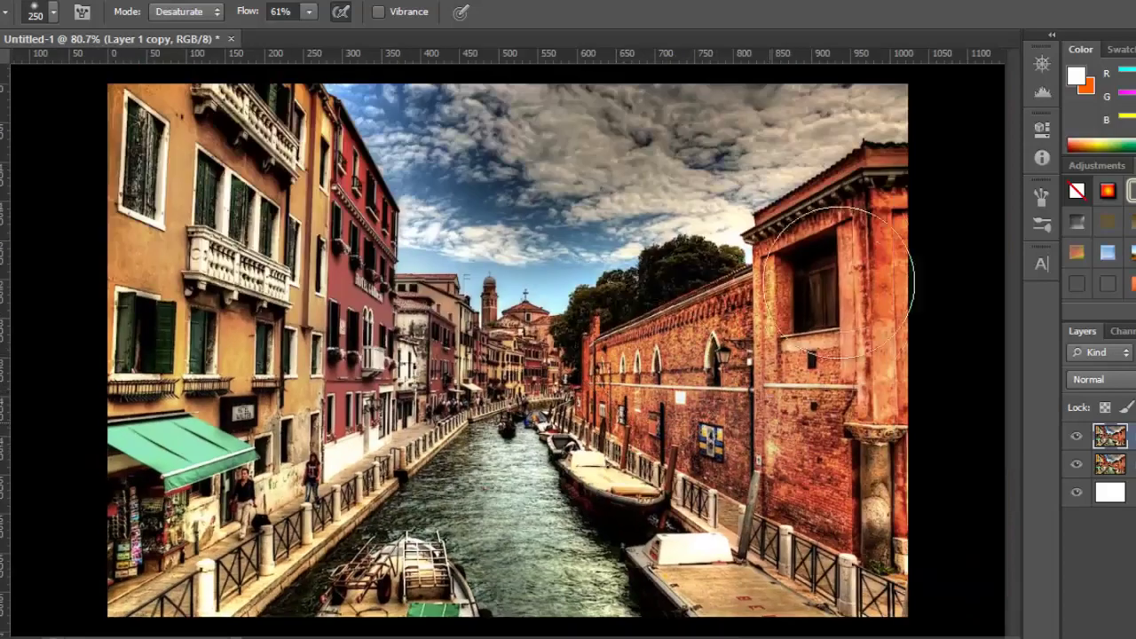
mouse_move(838, 282)
left_mouse_down()
mouse_move(847, 404)
mouse_move(831, 525)
mouse_move(762, 552)
mouse_move(622, 413)
mouse_move(704, 357)
mouse_move(638, 463)
mouse_move(584, 472)
left_mouse_up()
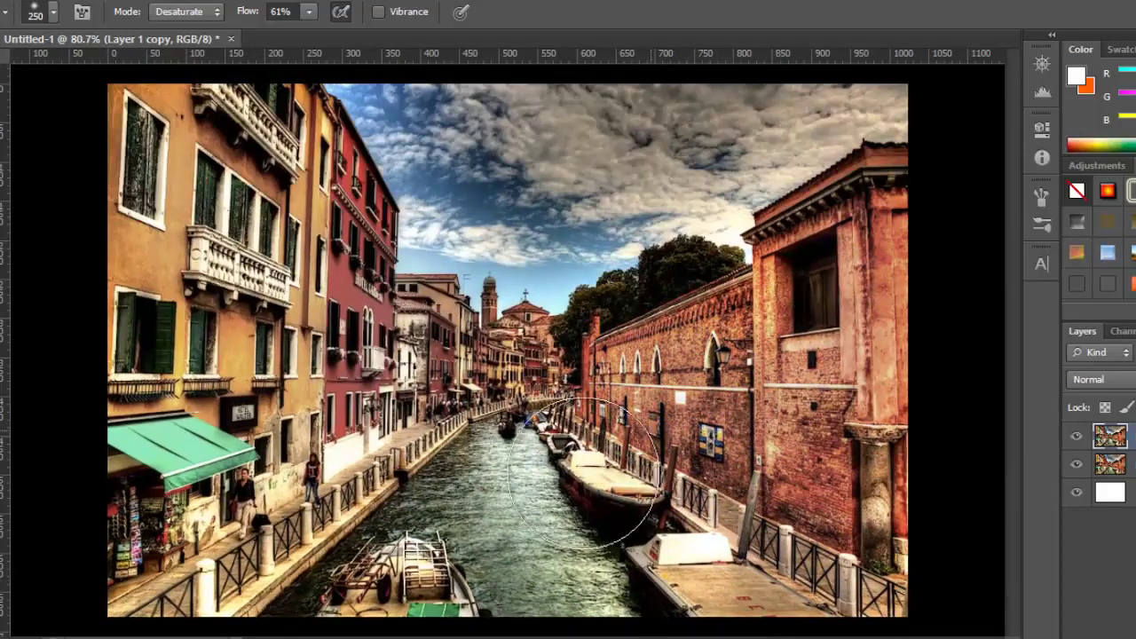
Desaturate the canal water, the moored boats and the long brick wall on Layer 1 copy
scroll(630, 524, "up", 2)
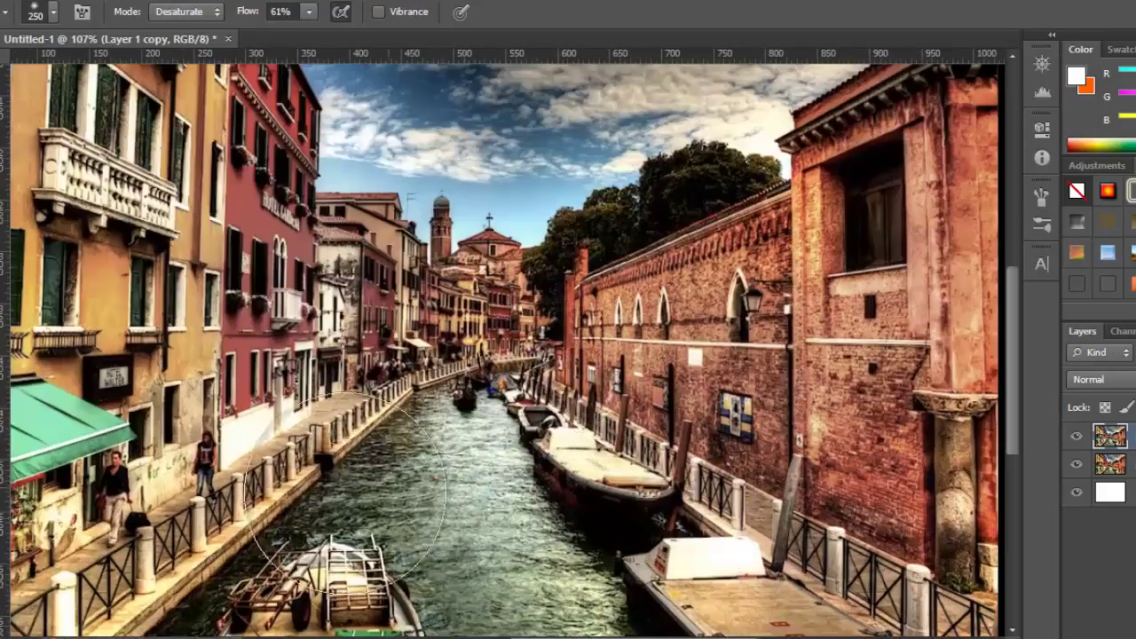
scroll(346, 501, "down", 2)
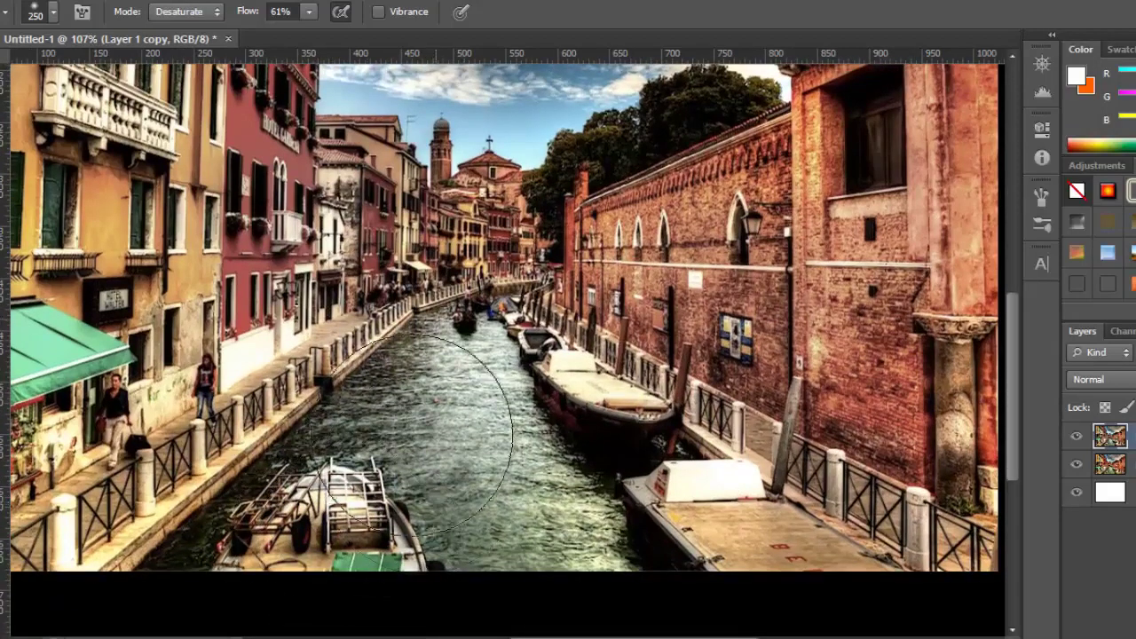
mouse_move(412, 435)
left_mouse_down()
mouse_move(525, 481)
mouse_move(649, 449)
mouse_move(515, 417)
mouse_move(857, 601)
mouse_move(564, 392)
mouse_move(694, 459)
mouse_move(842, 511)
mouse_move(738, 446)
mouse_move(869, 374)
mouse_move(893, 470)
mouse_move(897, 425)
mouse_move(668, 347)
mouse_move(907, 384)
mouse_move(778, 274)
mouse_move(513, 268)
mouse_move(683, 279)
left_mouse_up()
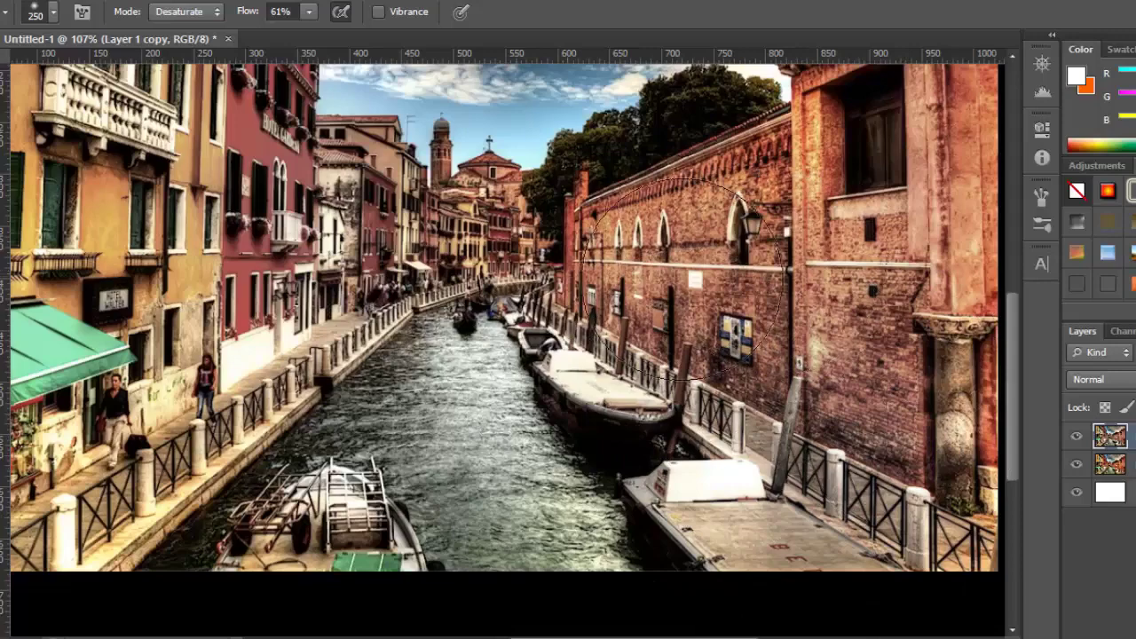
scroll(684, 279, "up", 2)
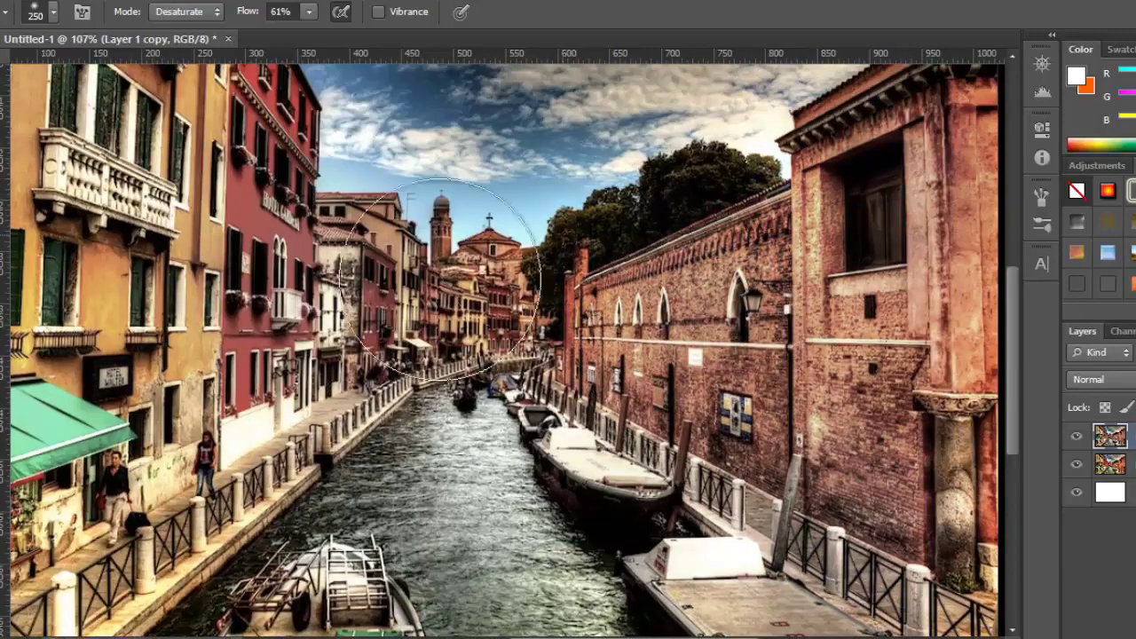
Reduce the Sponge brush to 90 px and desaturate the blue sky and the dark trees above the brick wall
scroll(441, 275, "up", 3)
scroll(503, 321, "down", 2)
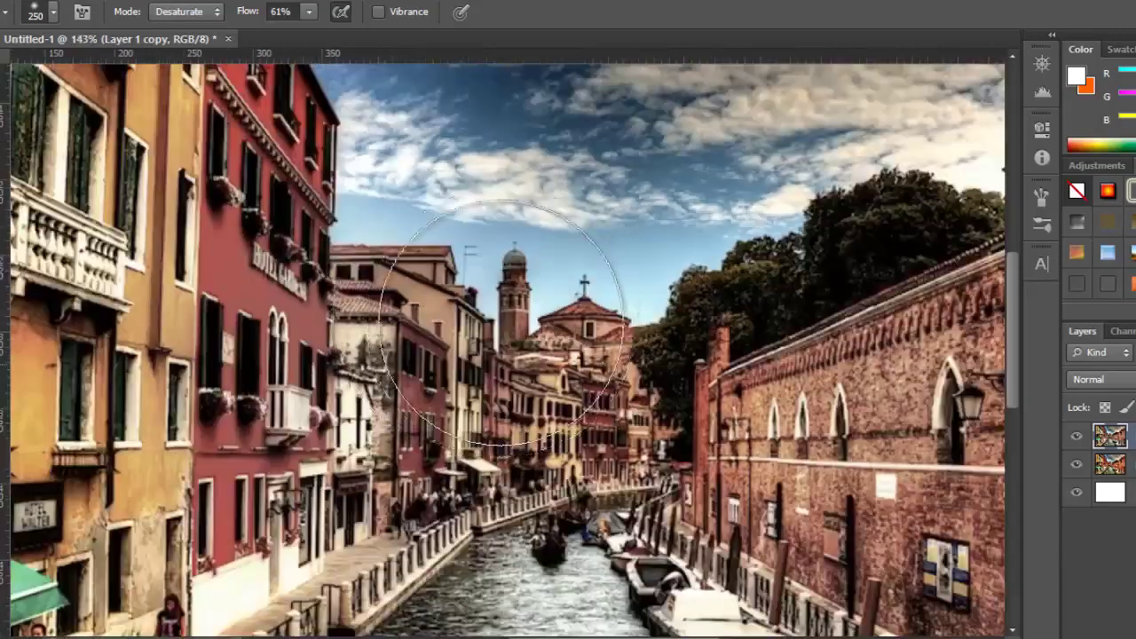
scroll(538, 349, "up", 2)
key("bracketleft")
key("bracketleft")
key("bracketleft")
key("bracketleft")
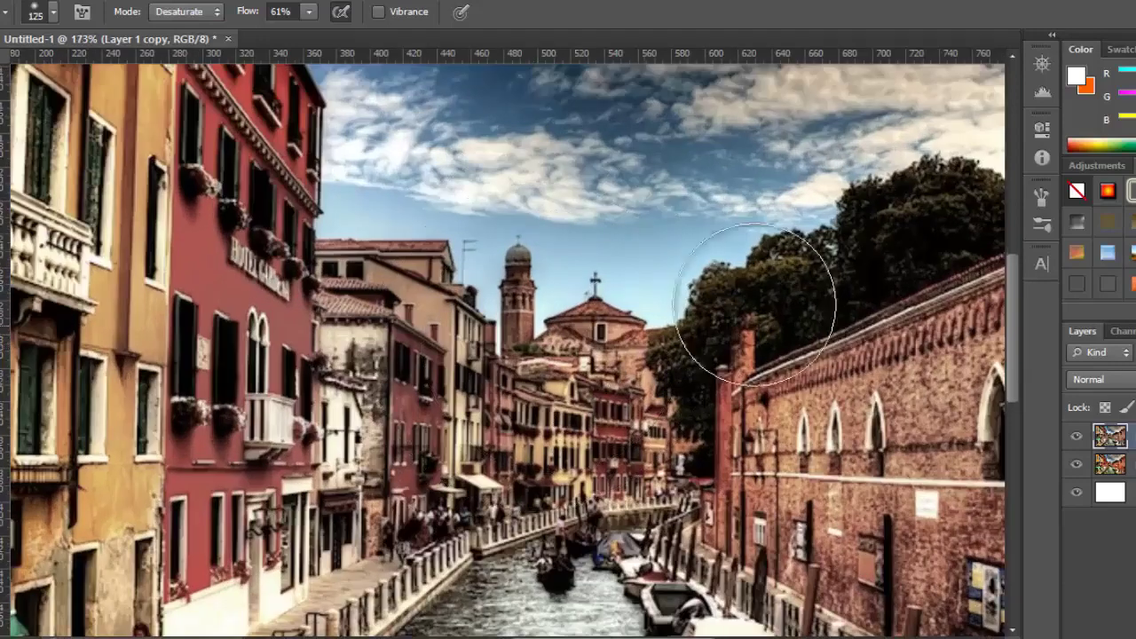
key("bracketleft")
key("bracketleft")
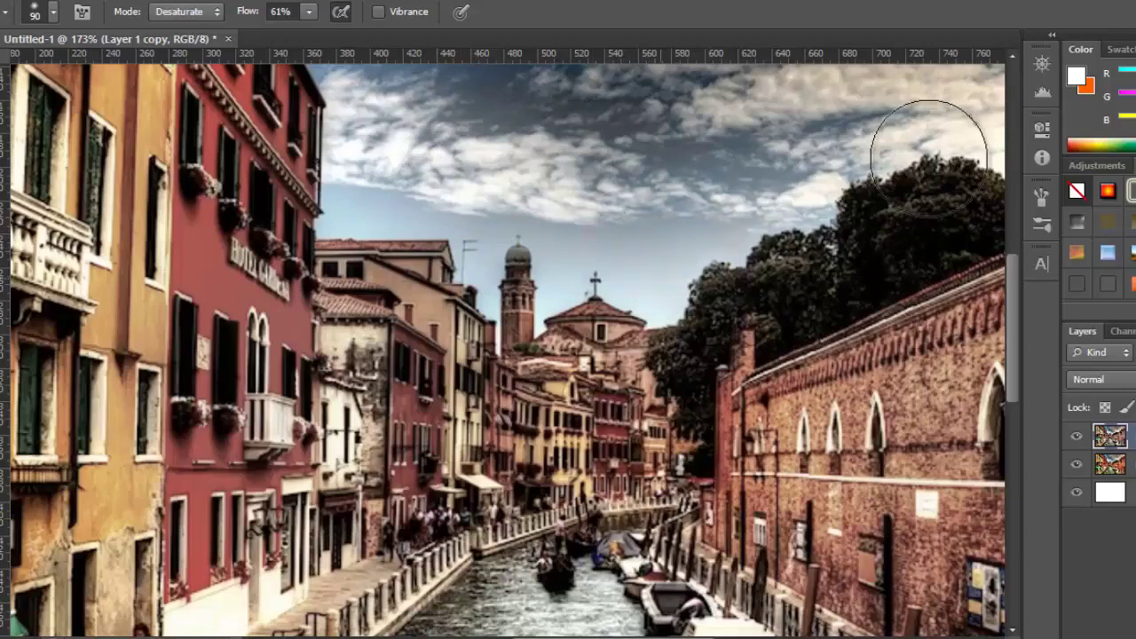
Desaturate the distant buildings at the far end of the canal
scroll(586, 559, "down", 3)
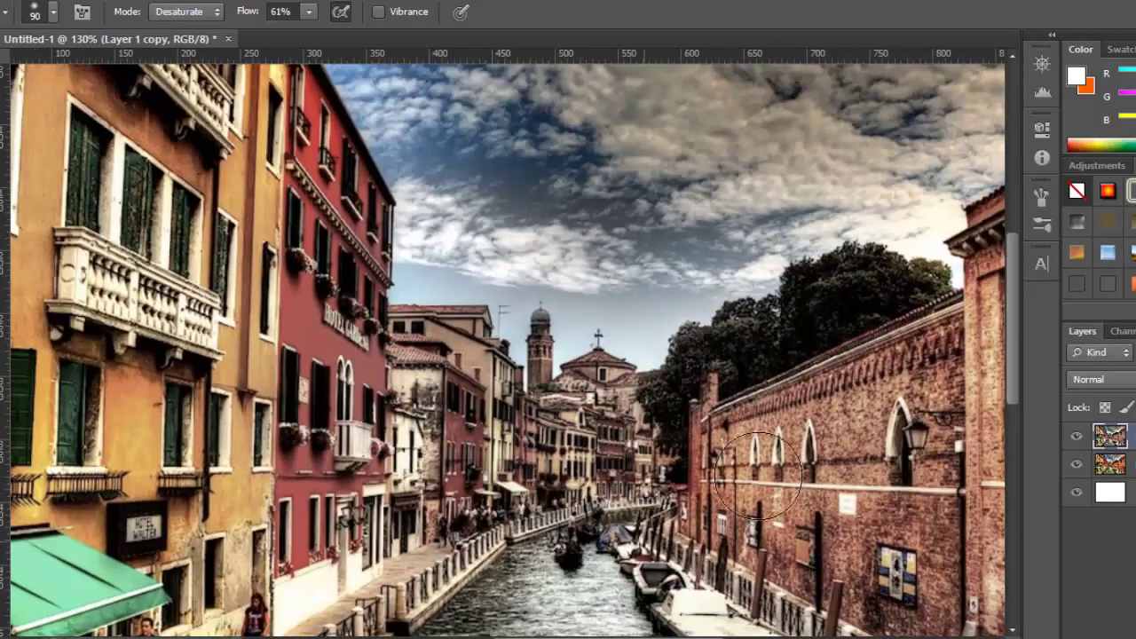
scroll(586, 550, "down", 3)
scroll(610, 524, "down", 1)
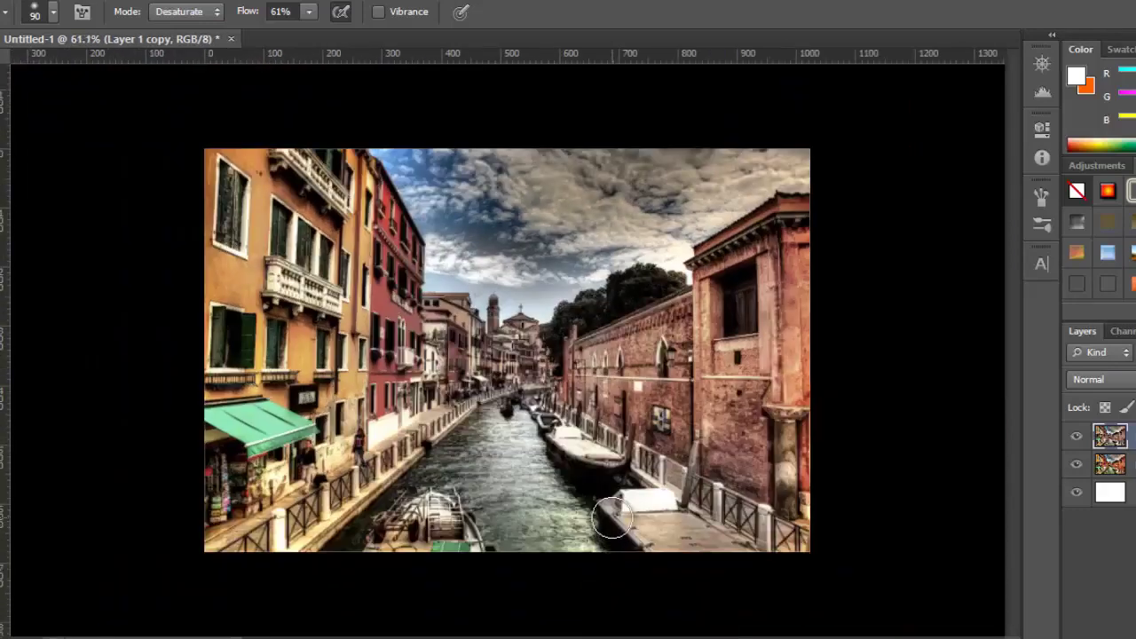
scroll(613, 519, "up", 1)
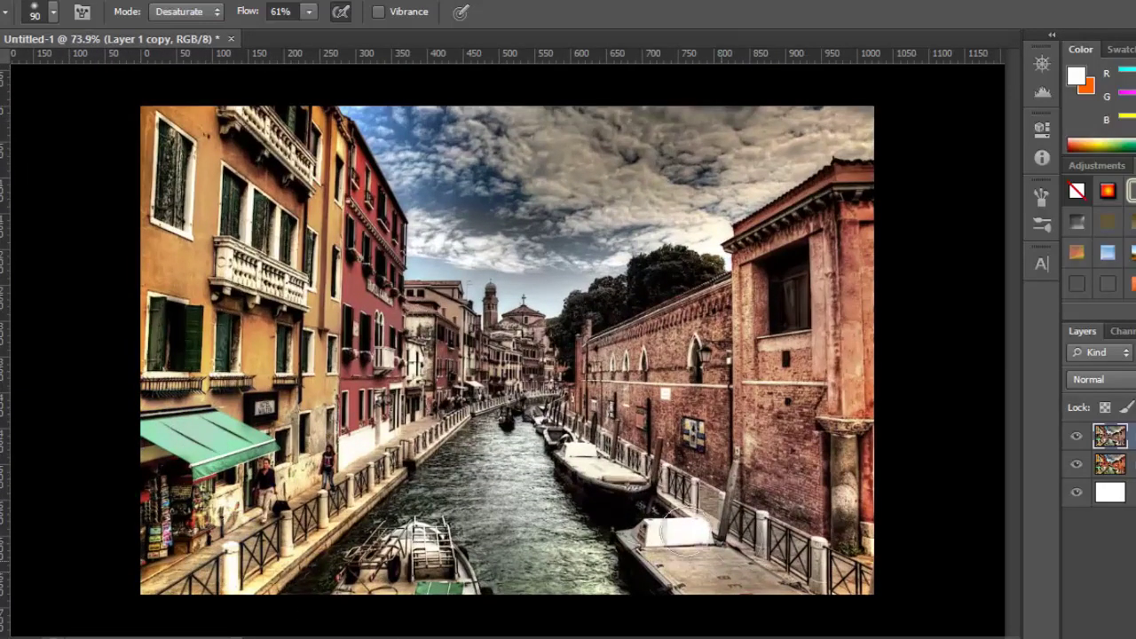
scroll(530, 459, "down", 1)
scroll(531, 458, "up", 1)
Compare the desaturated result with the original photo by hiding and showing Layer 1 copy several times
left_click(1078, 436)
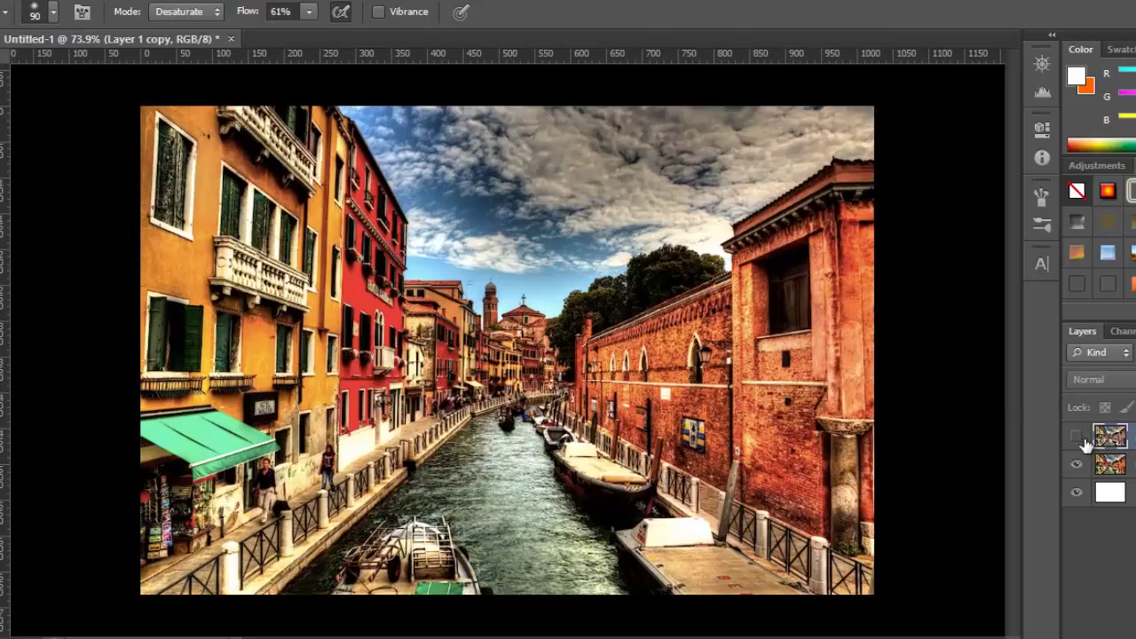
left_click(1077, 436)
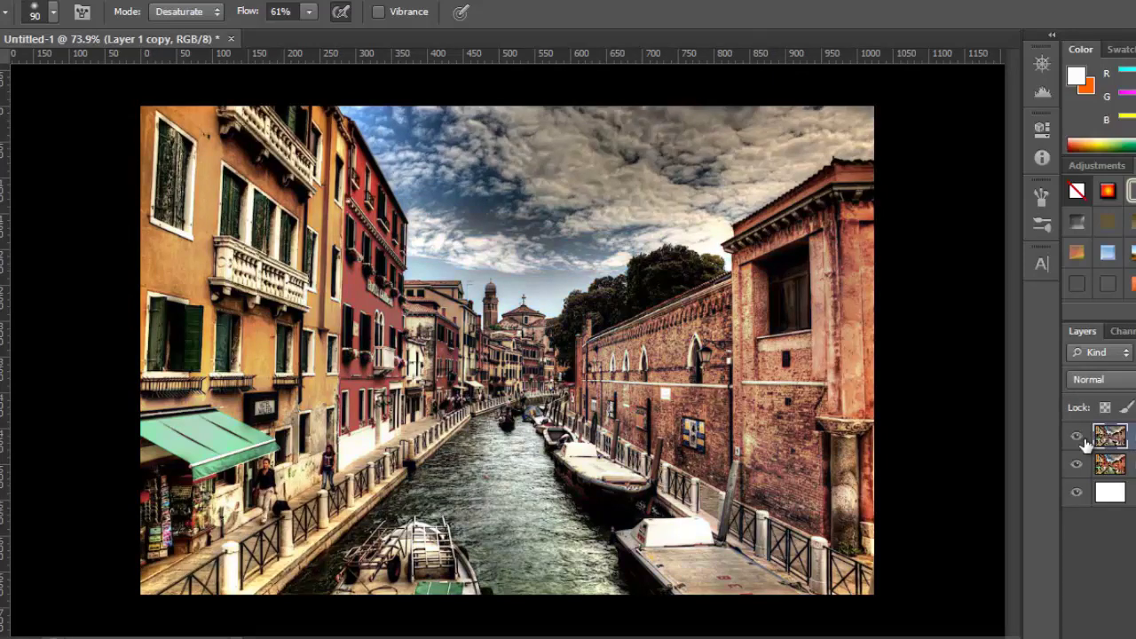
left_click(1077, 437)
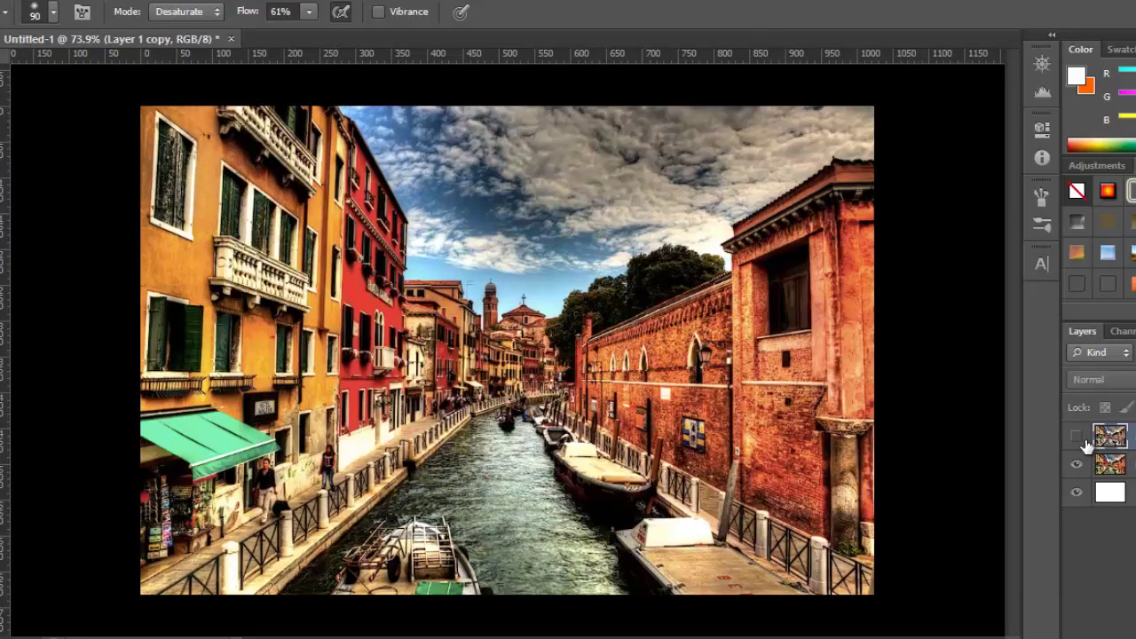
left_click(1077, 436)
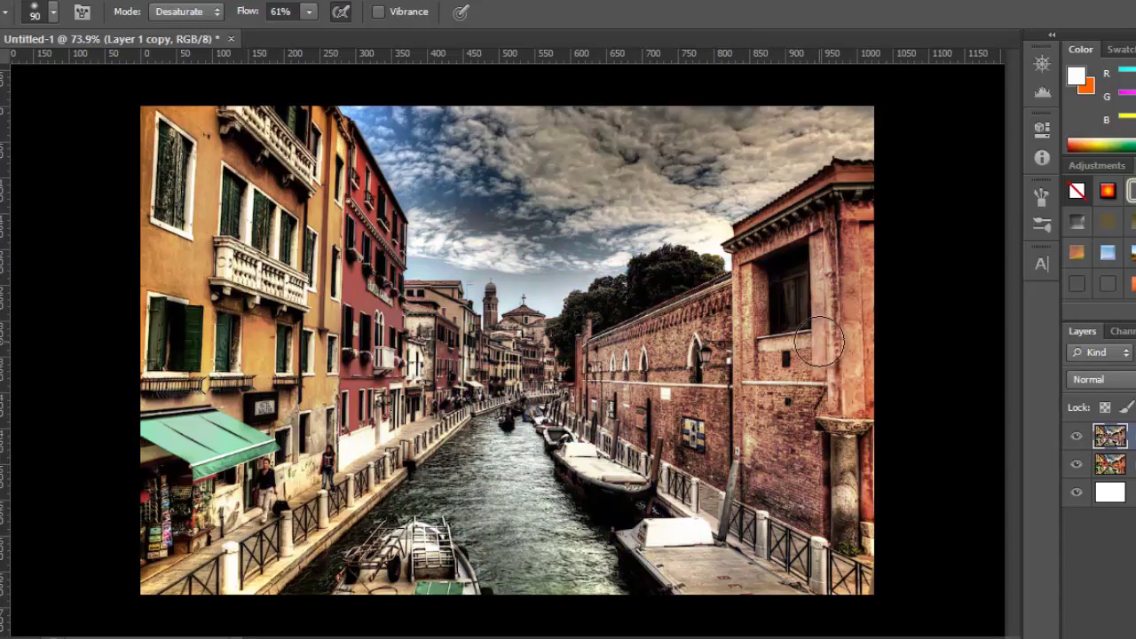
left_click(1076, 438)
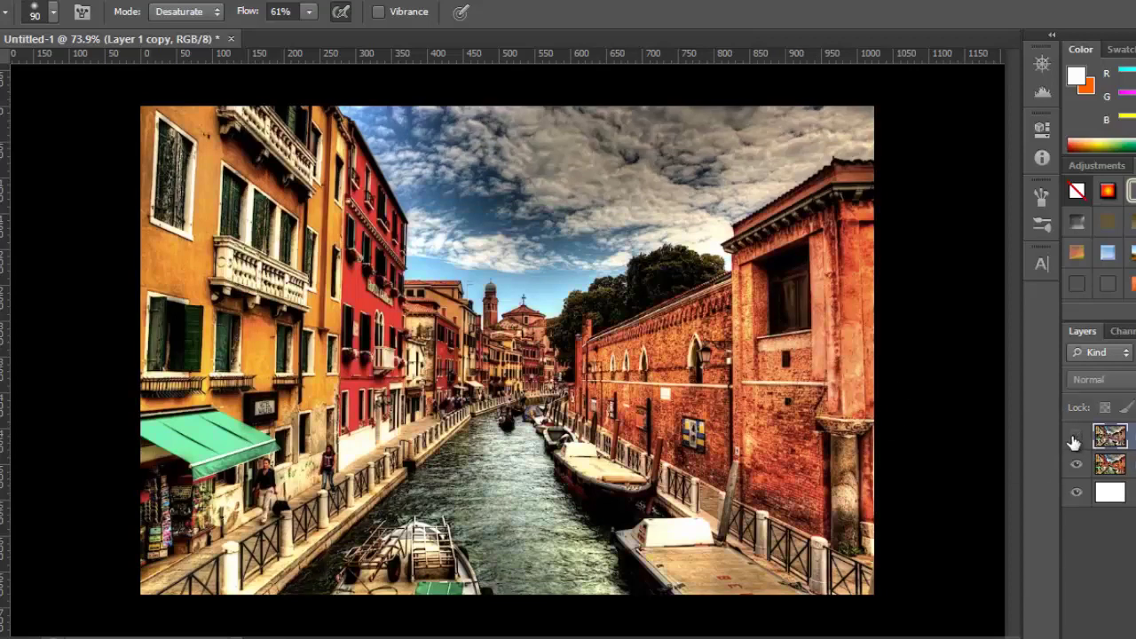
left_click(1075, 439)
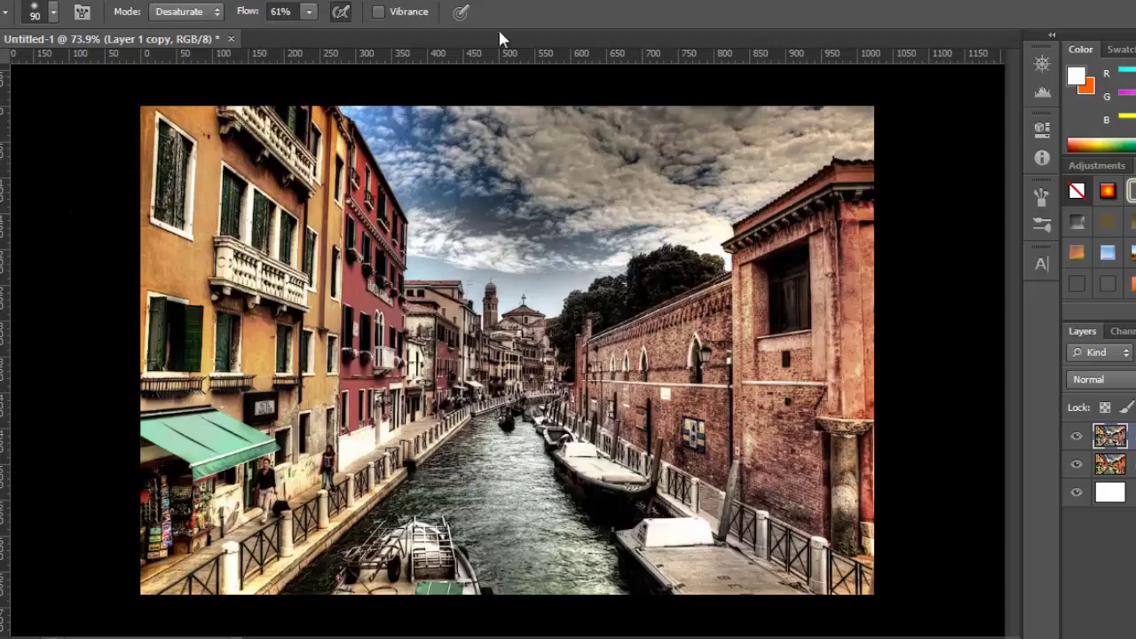
left_click(162, 9)
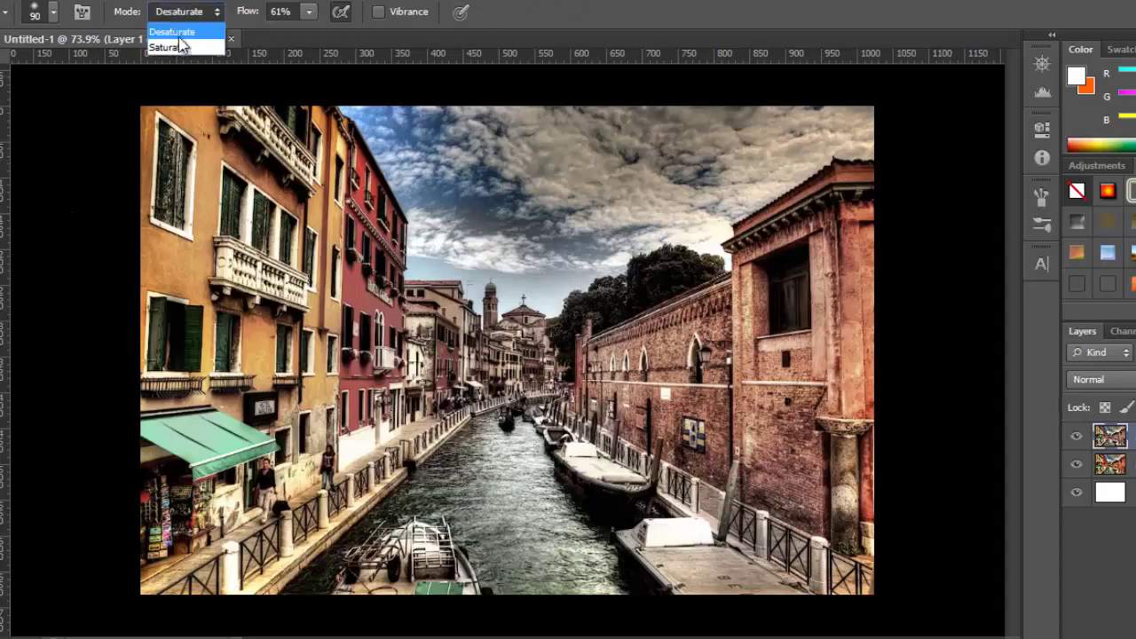
left_click(179, 43)
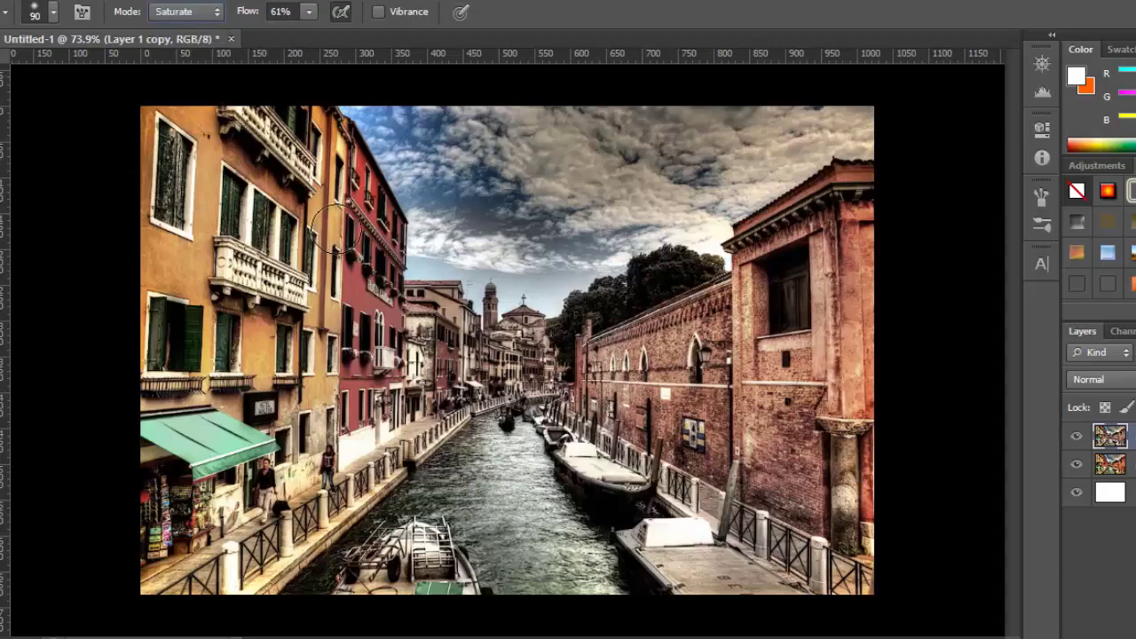
key("shift+alt+d")
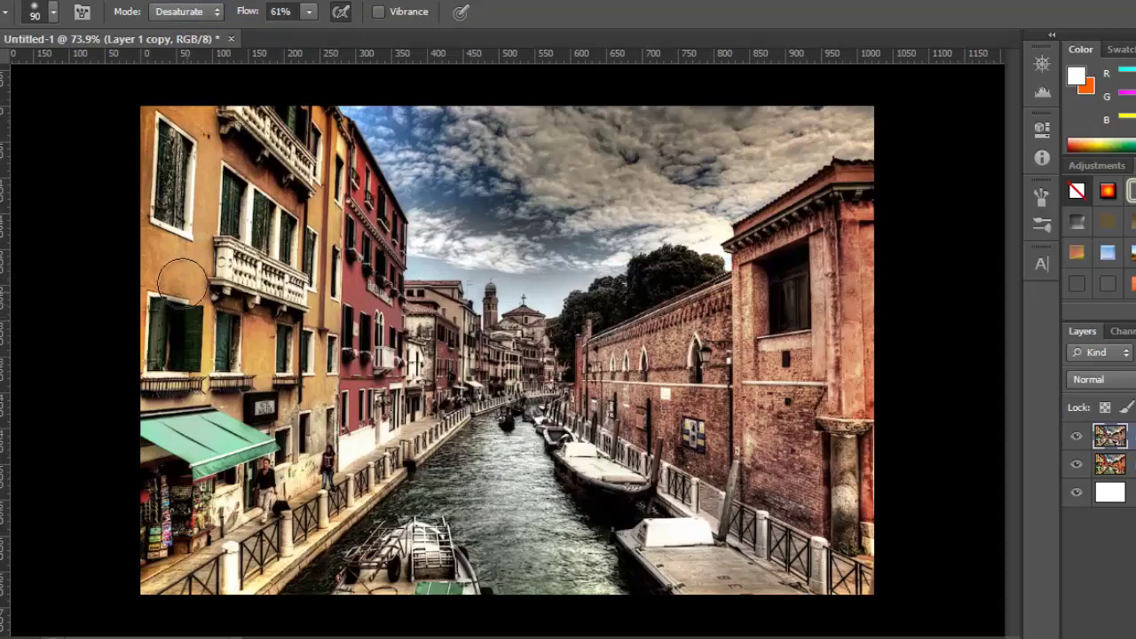
Set the Sponge tool to Saturate mode and saturate the facade of the orange building
left_click(186, 12)
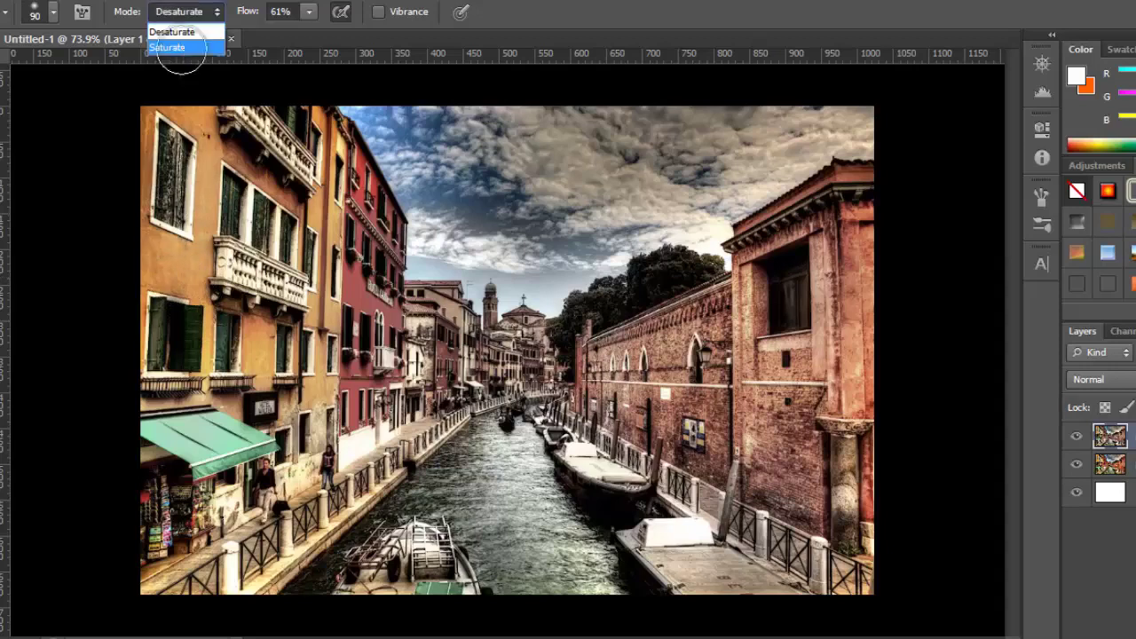
left_click(169, 44)
mouse_move(190, 251)
left_mouse_down()
mouse_move(161, 254)
mouse_move(203, 320)
left_mouse_up()
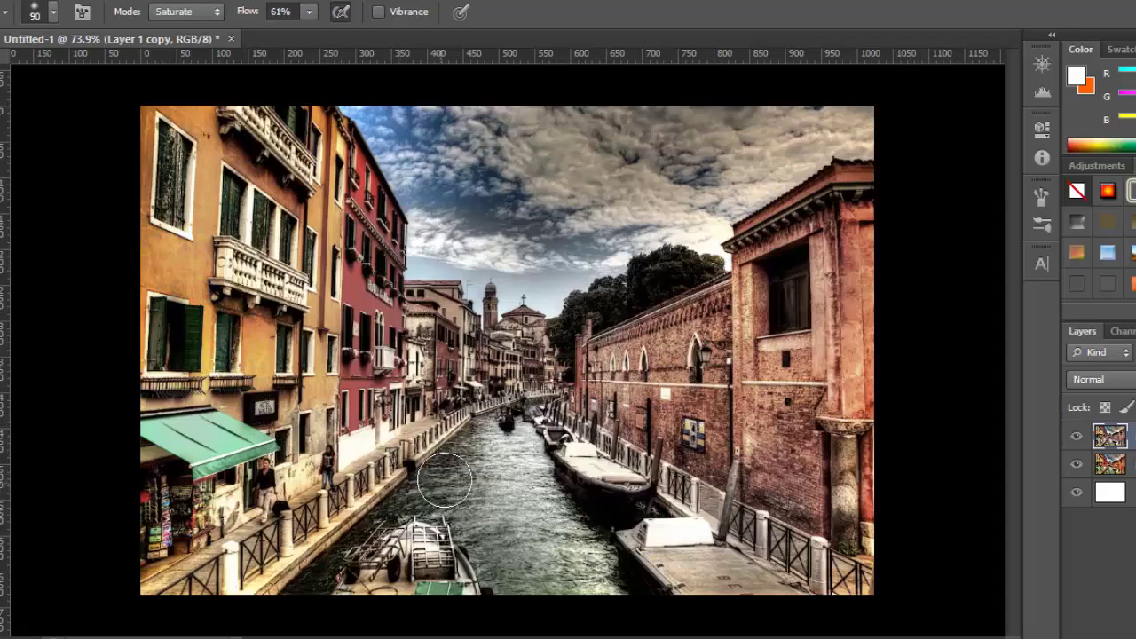
Lower the Sponge tool's flow to 24% and saturate the long brick wall and the buildings across the canal
scroll(444, 480, "up", 2)
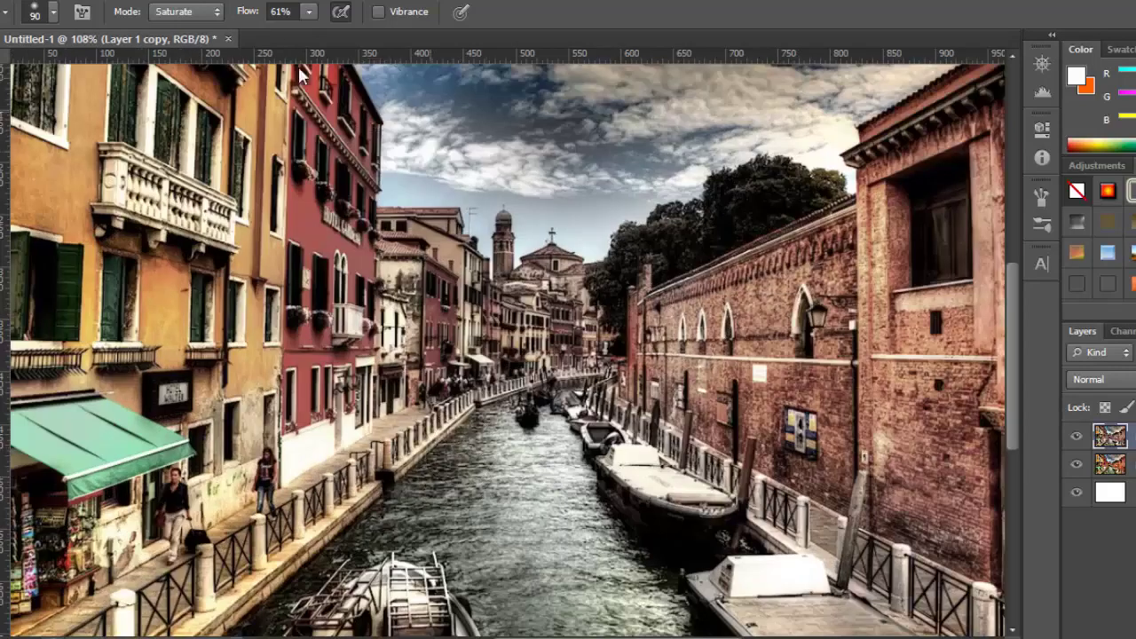
left_click(309, 16)
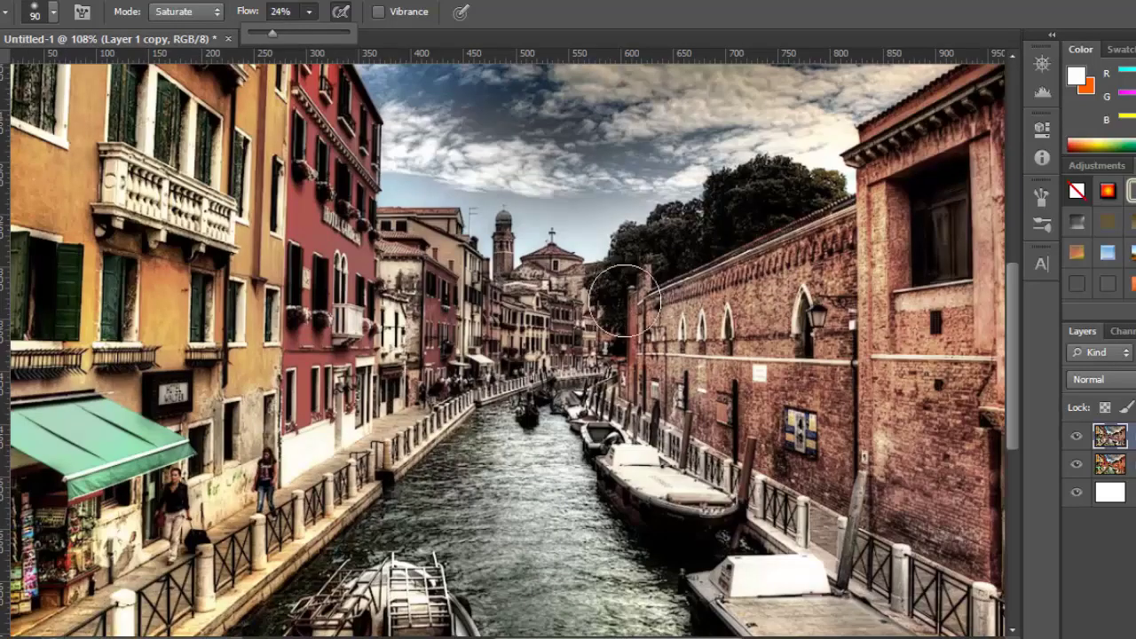
mouse_move(712, 297)
left_mouse_down()
mouse_move(817, 296)
mouse_move(713, 328)
mouse_move(801, 405)
mouse_move(779, 427)
left_mouse_up()
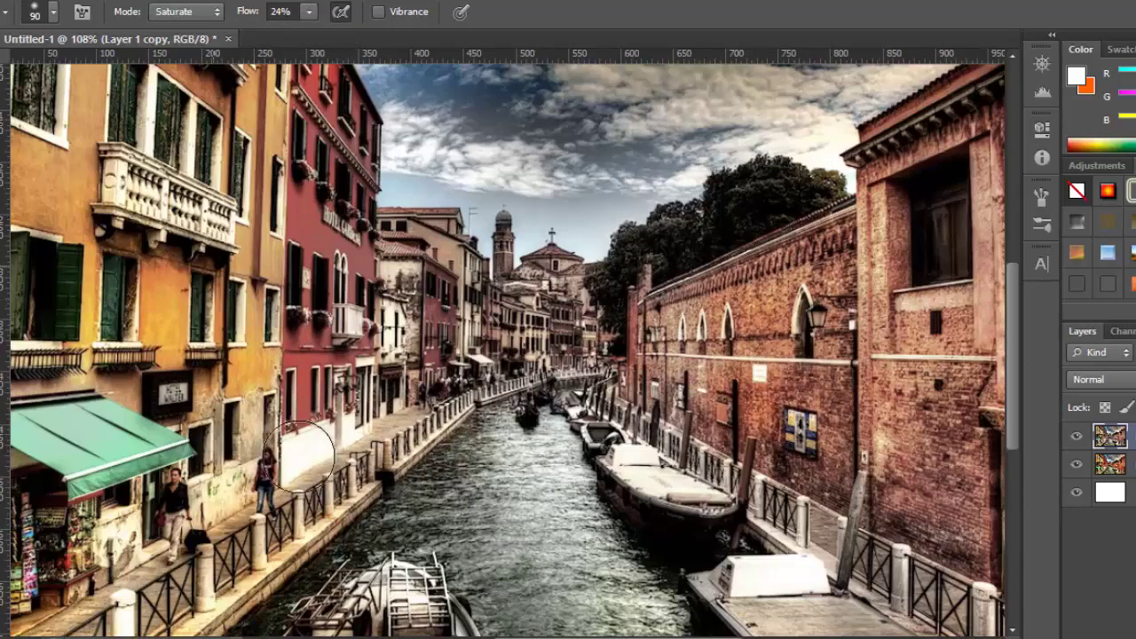
scroll(299, 457, "down", 3)
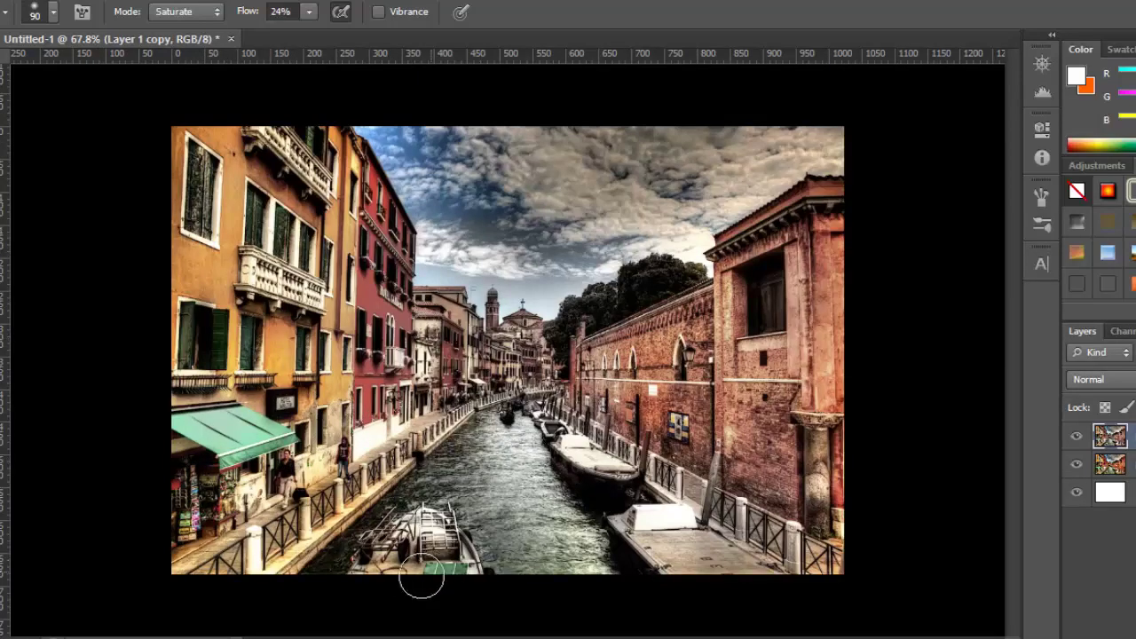
Saturate the blue patches of sky between the clouds above the distant buildings
scroll(422, 576, "up", 2)
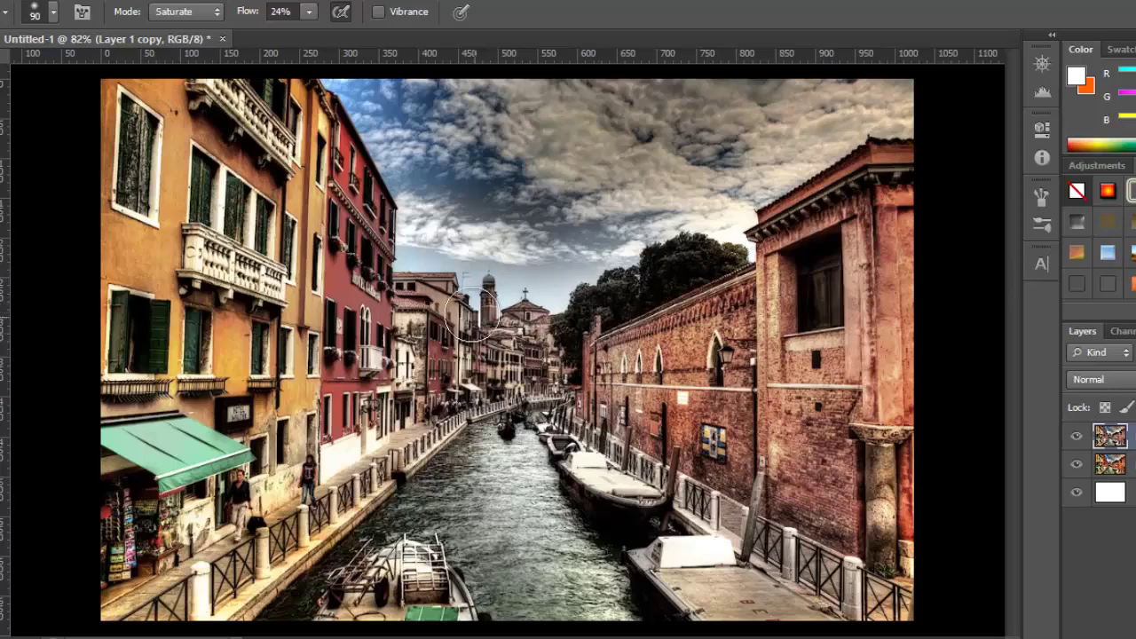
scroll(558, 273, "up", 5)
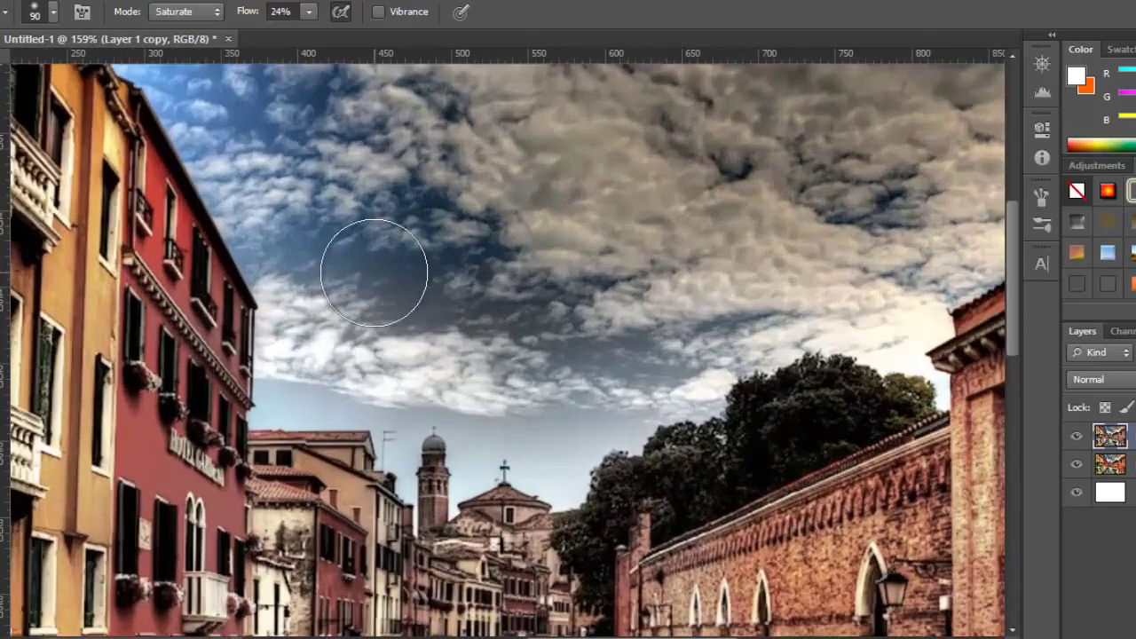
scroll(538, 323, "down", 3)
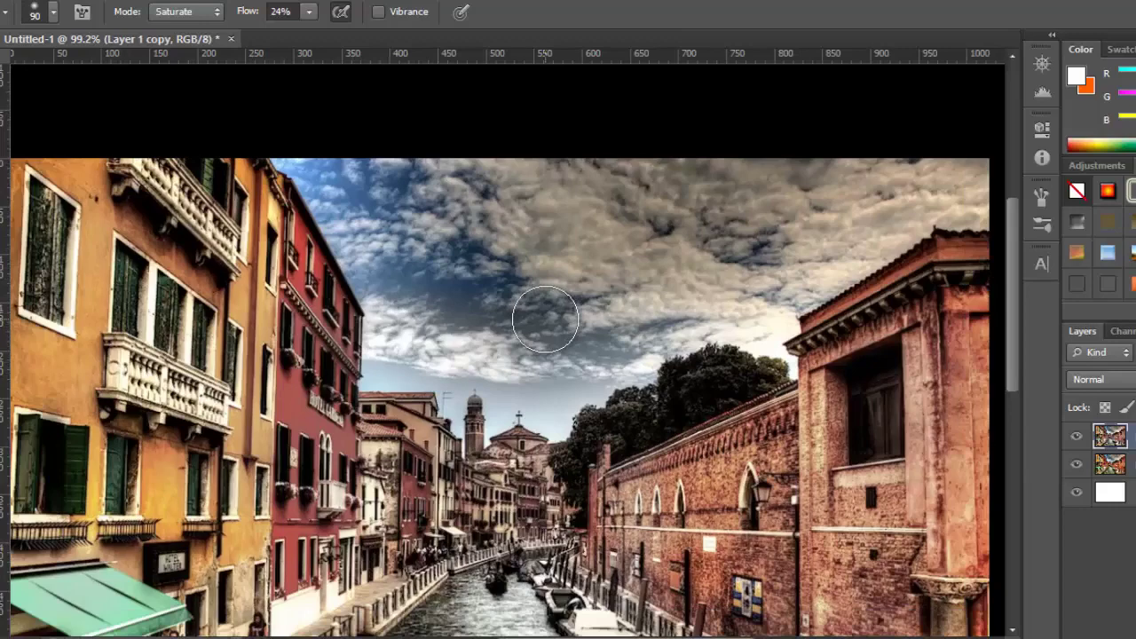
scroll(545, 320, "up", 3)
scroll(543, 317, "down", 2)
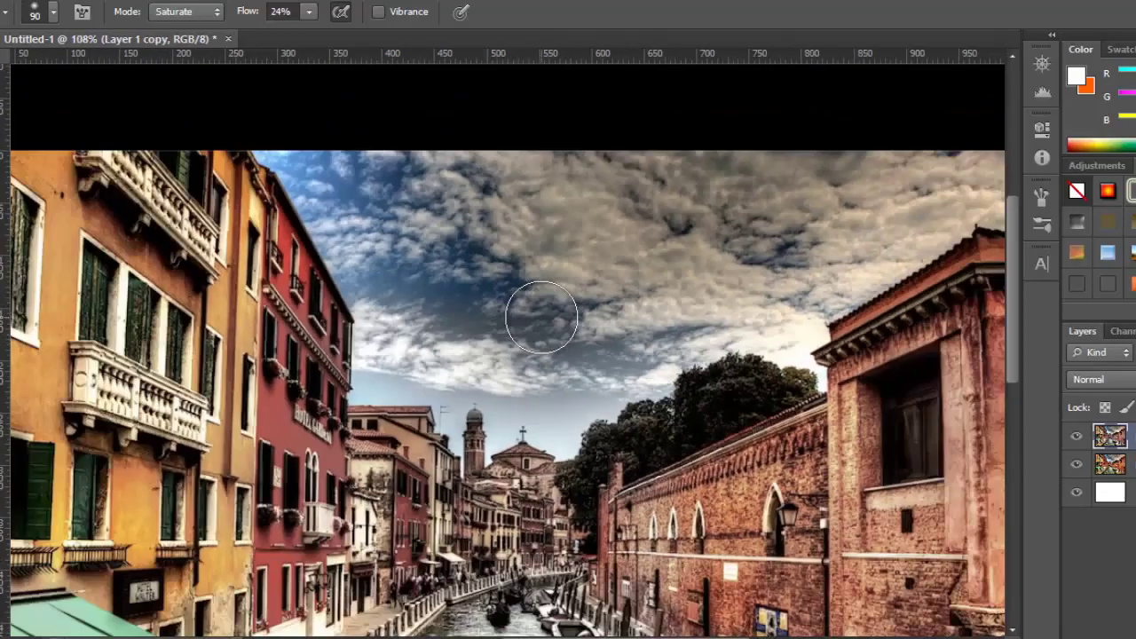